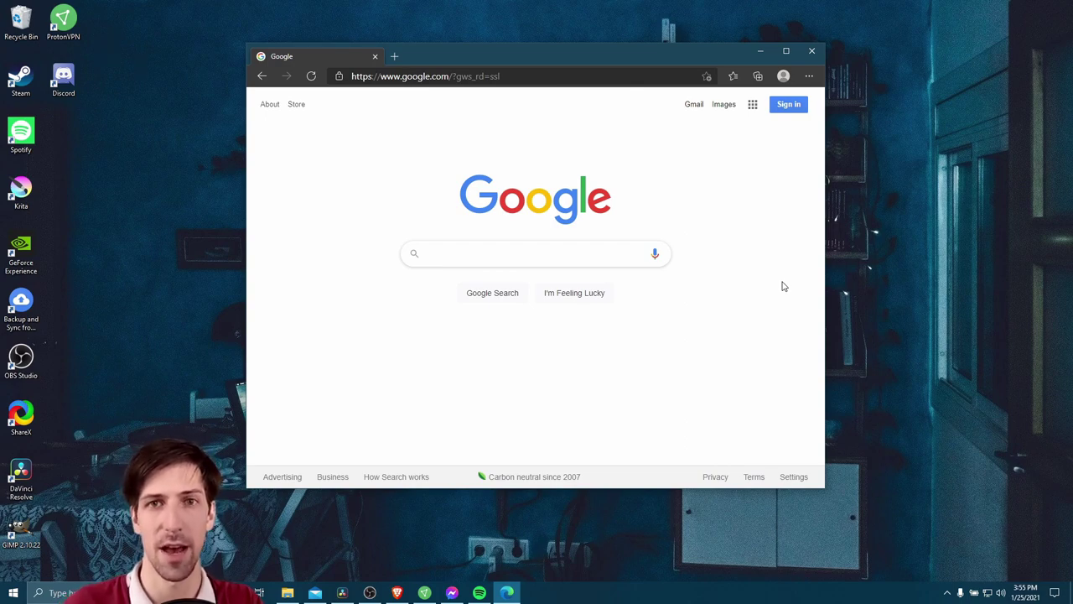
# Step: Reveal the hidden notification-area icons to confirm ShareX is running
pyautogui.click(948, 593)
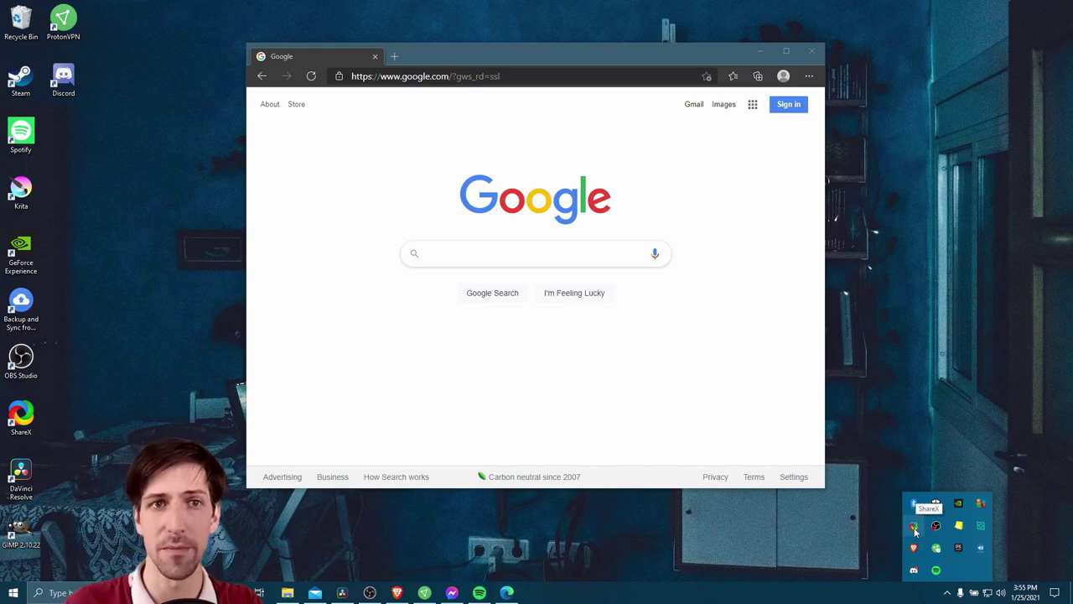
# Step: Start a ShareX scrolling capture on the browser page and move its settings window aside
pyautogui.rightClick(915, 530)
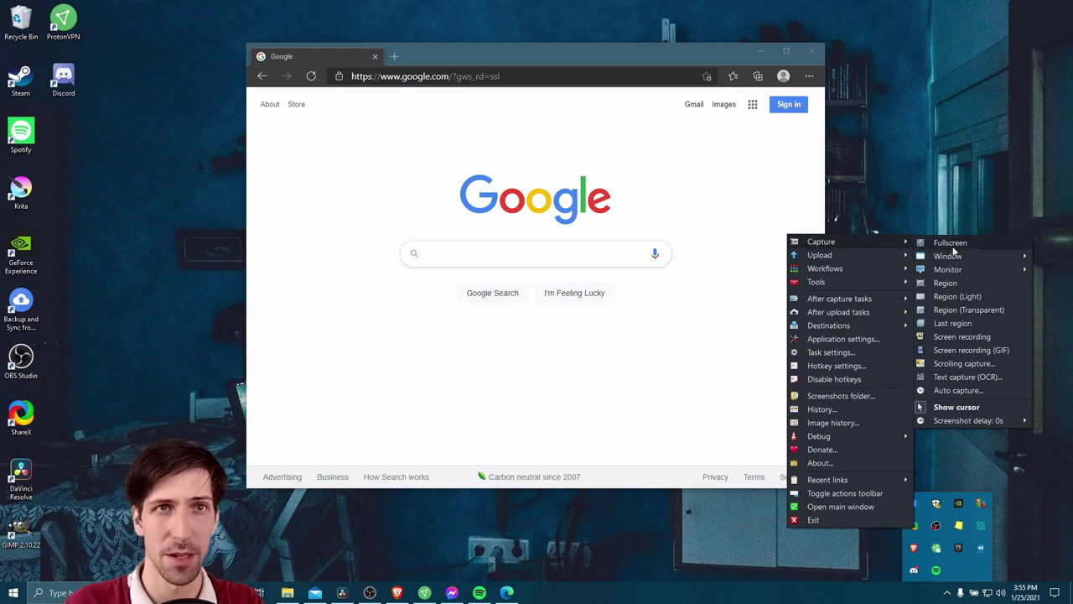
pyautogui.click(989, 367)
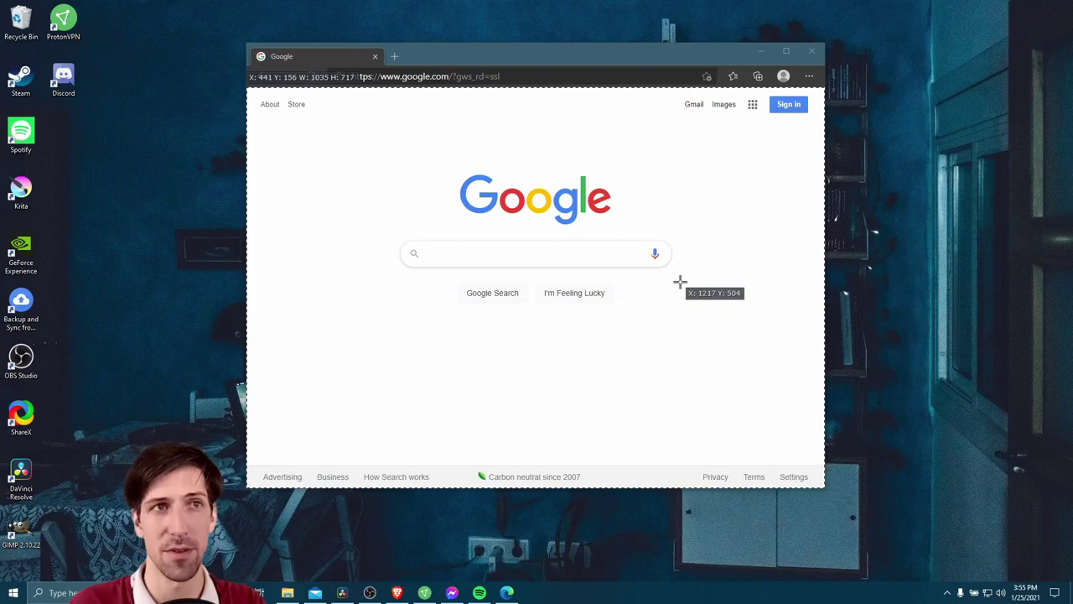
pyautogui.click(681, 281)
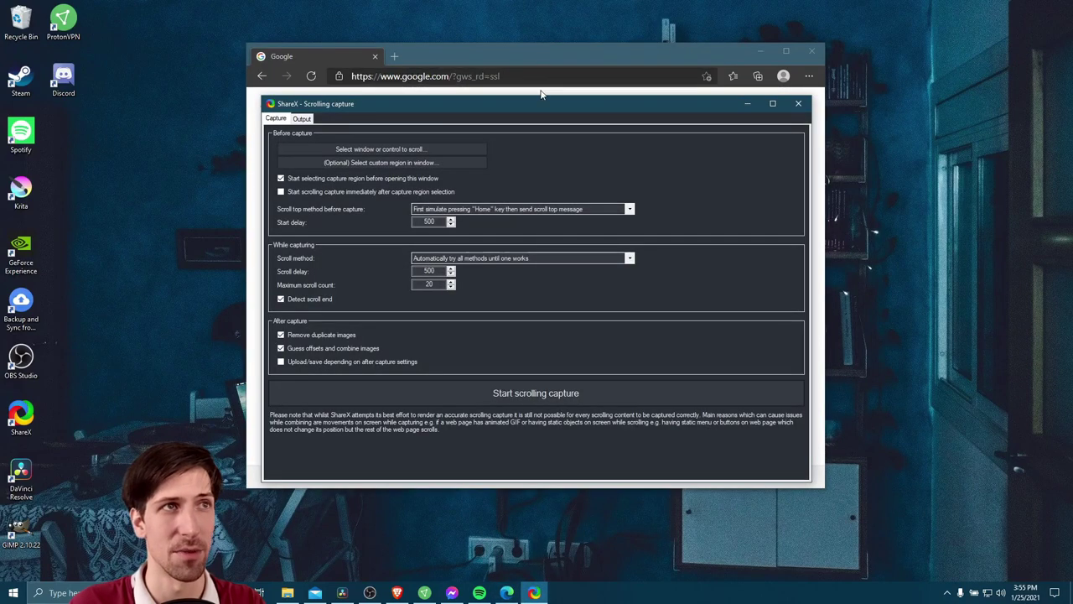
pyautogui.moveTo(545, 104); pyautogui.dragTo(714, 165)
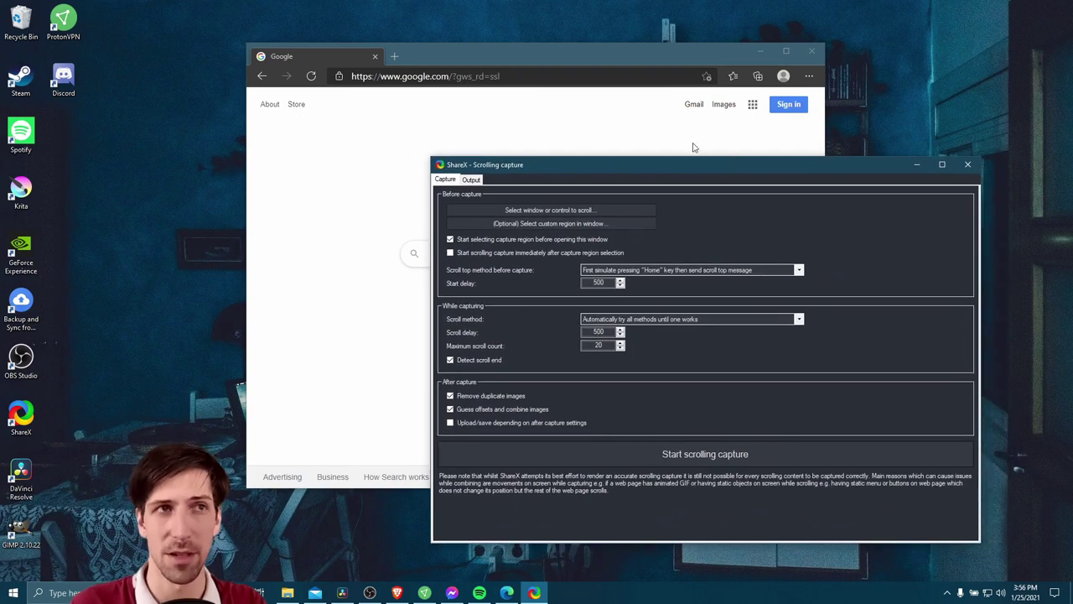
# Step: Search Google in Edge for 'sharex'
pyautogui.click(681, 137)
pyautogui.click(494, 249)
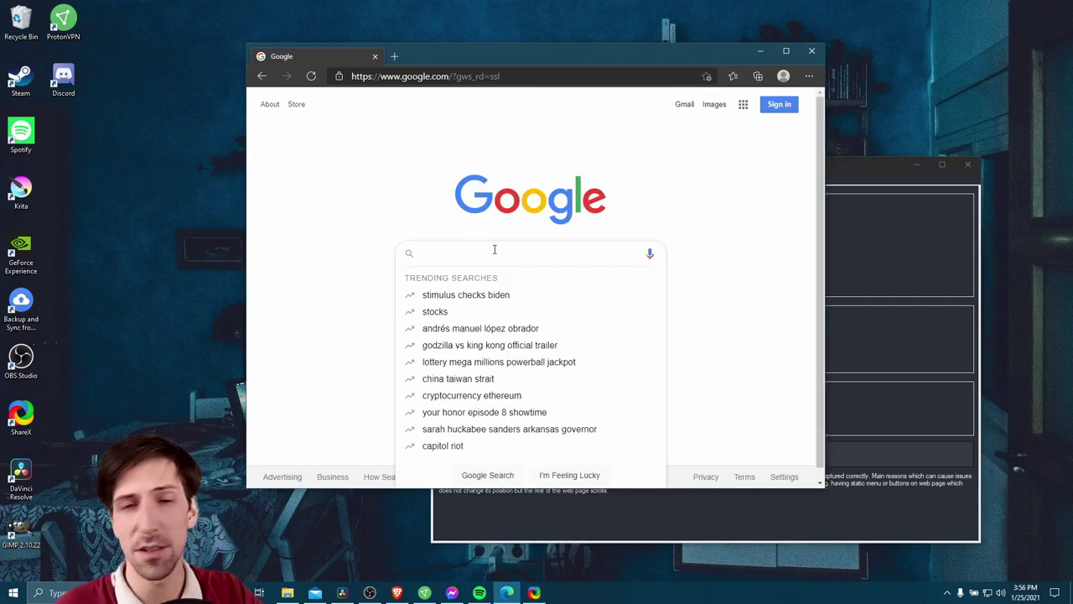
pyautogui.write('sharex')
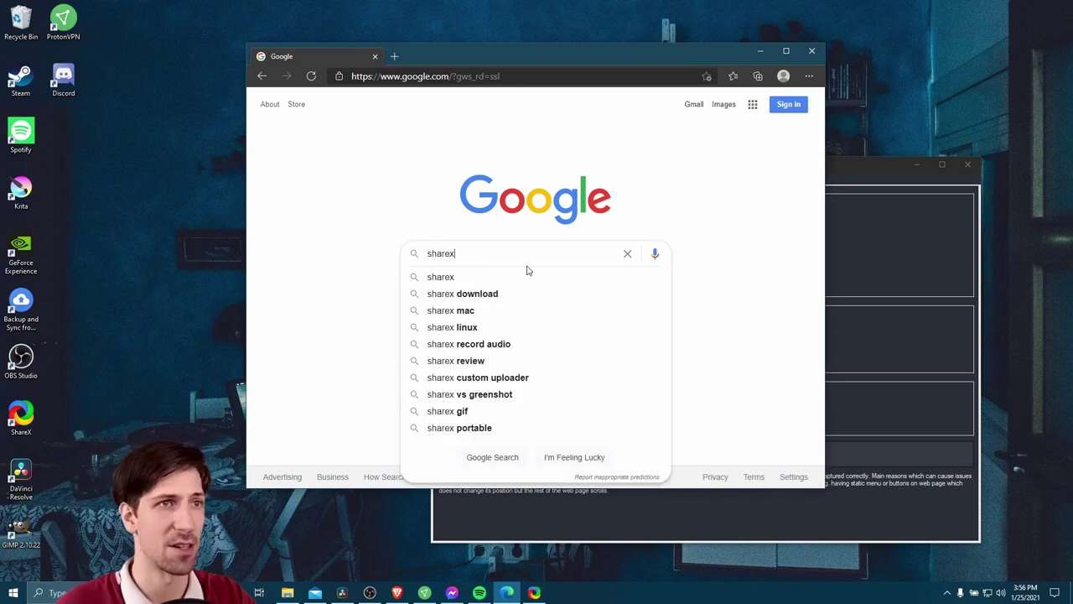
pyautogui.press('Return')
# Step: Open the getsharex.com result in a second tab and look over the site
pyautogui.middleClick(396, 206)
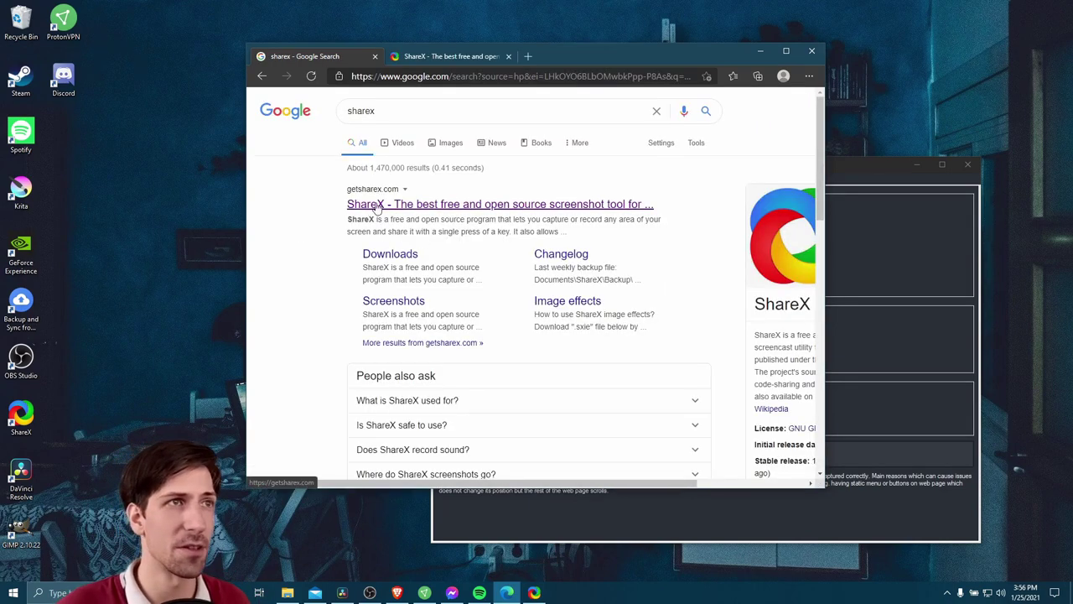
pyautogui.click(444, 55)
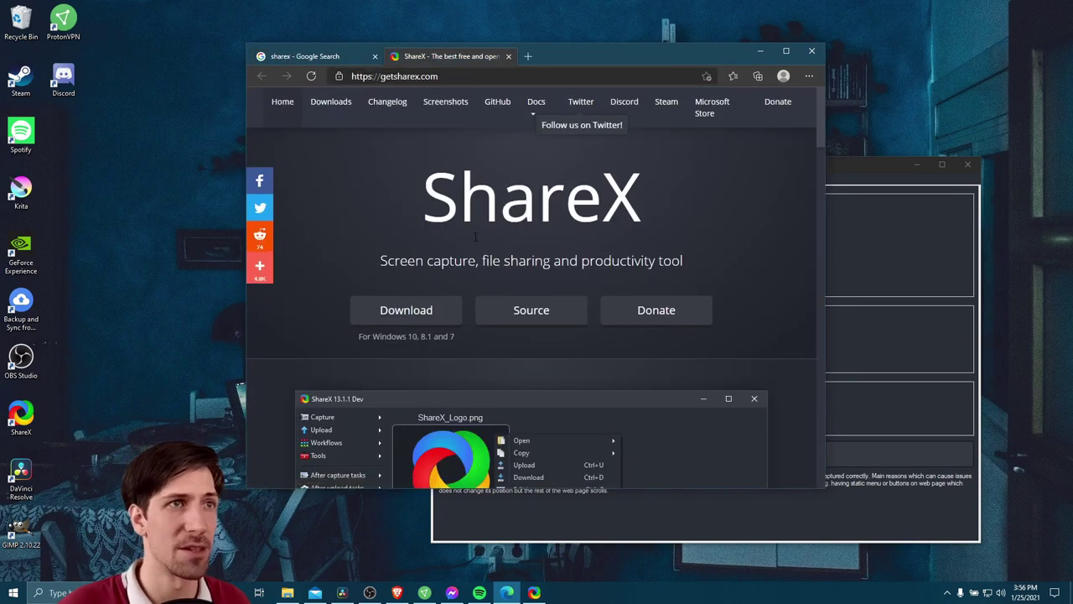
pyautogui.moveTo(414, 304)
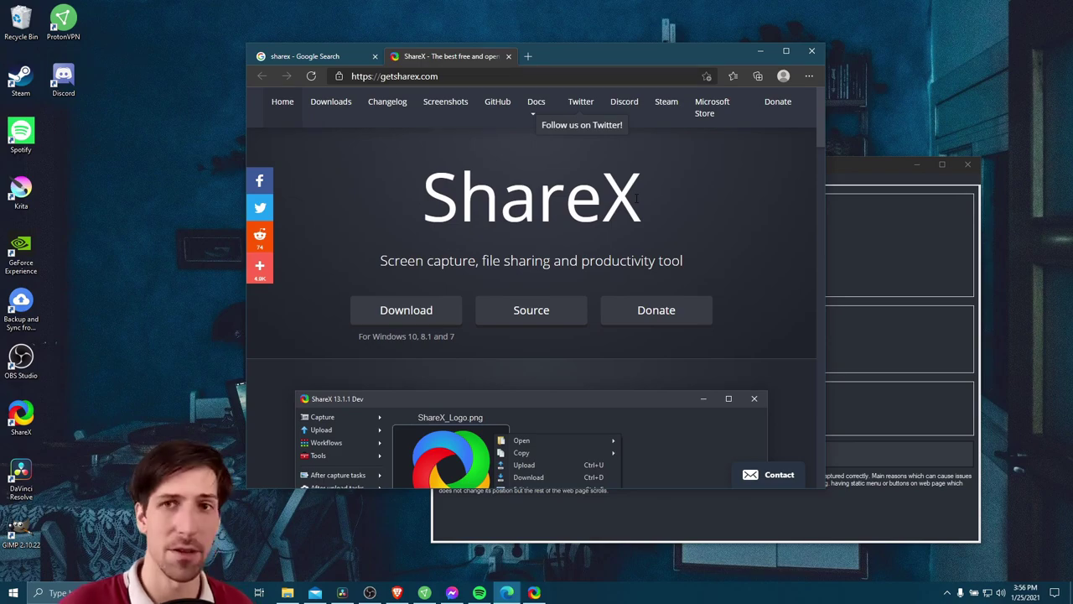
pyautogui.moveTo(824, 138); pyautogui.dragTo(841, 96)
# Step: Return to the Google results and pick the Edge window as the scroll target
pyautogui.click(347, 51)
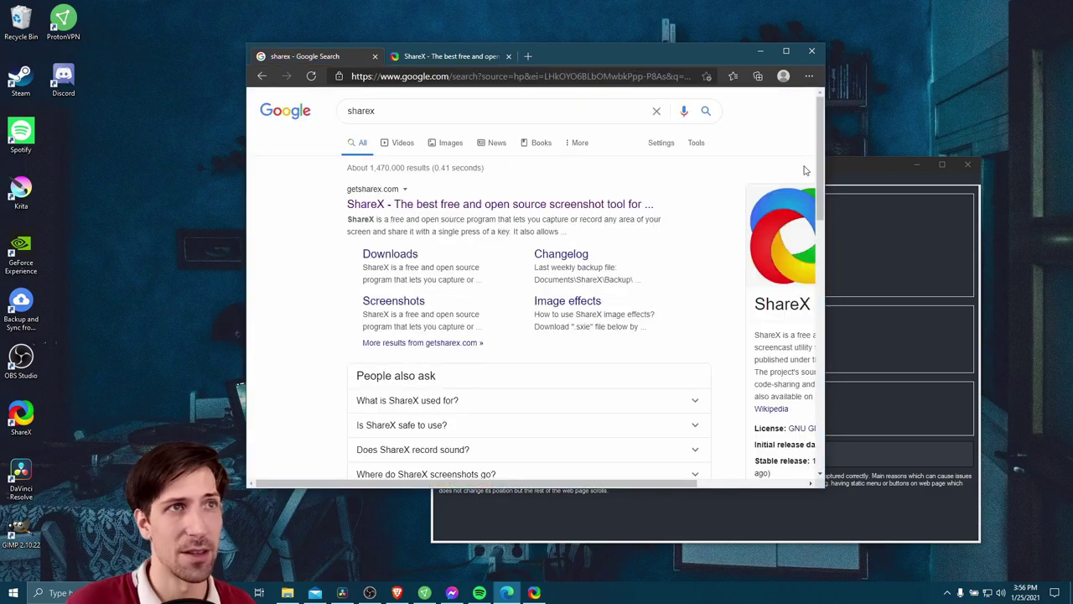
pyautogui.click(869, 172)
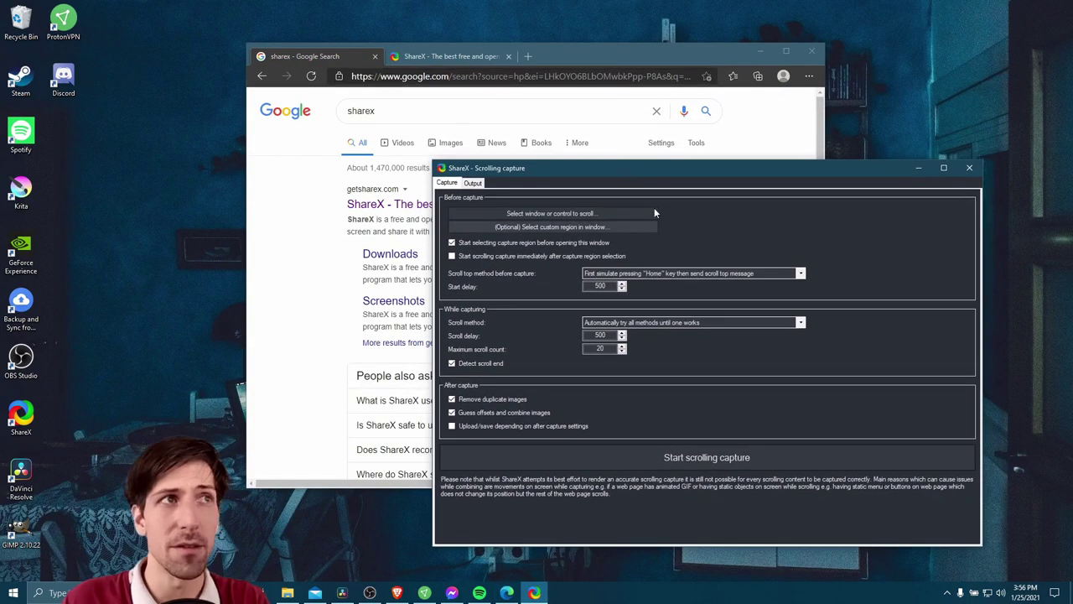
pyautogui.click(468, 216)
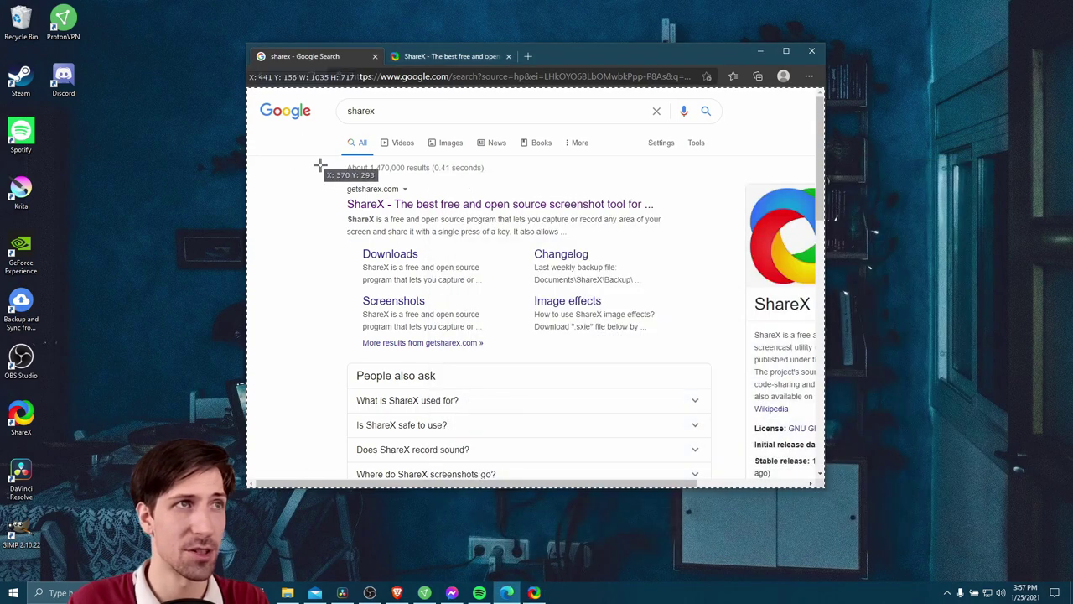
pyautogui.click(320, 170)
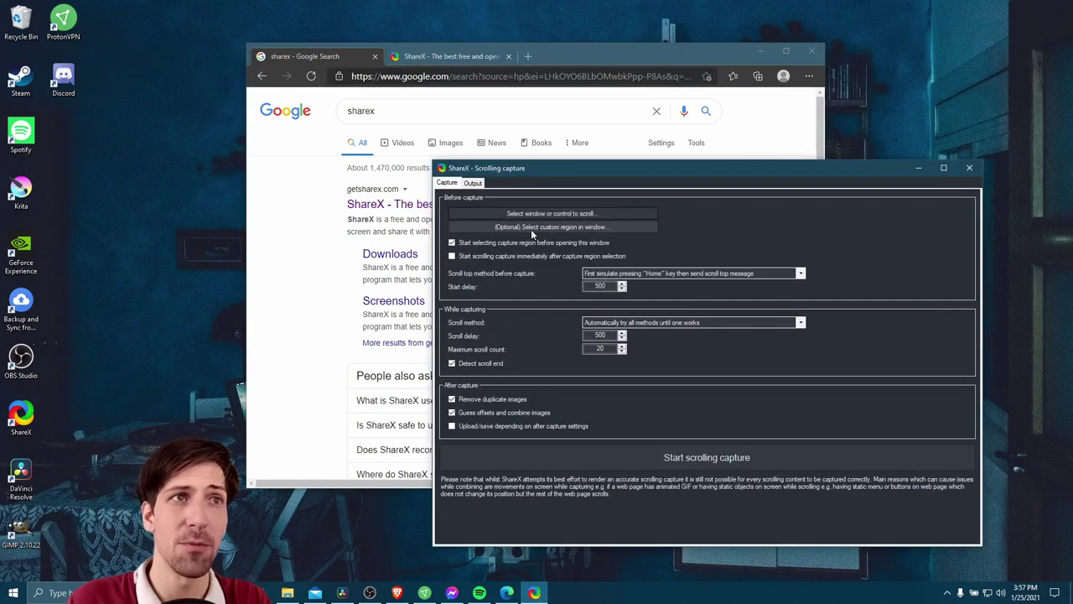
# Step: Try a custom region over the search results, then reselect the Edge window as scroll target
pyautogui.click(581, 227)
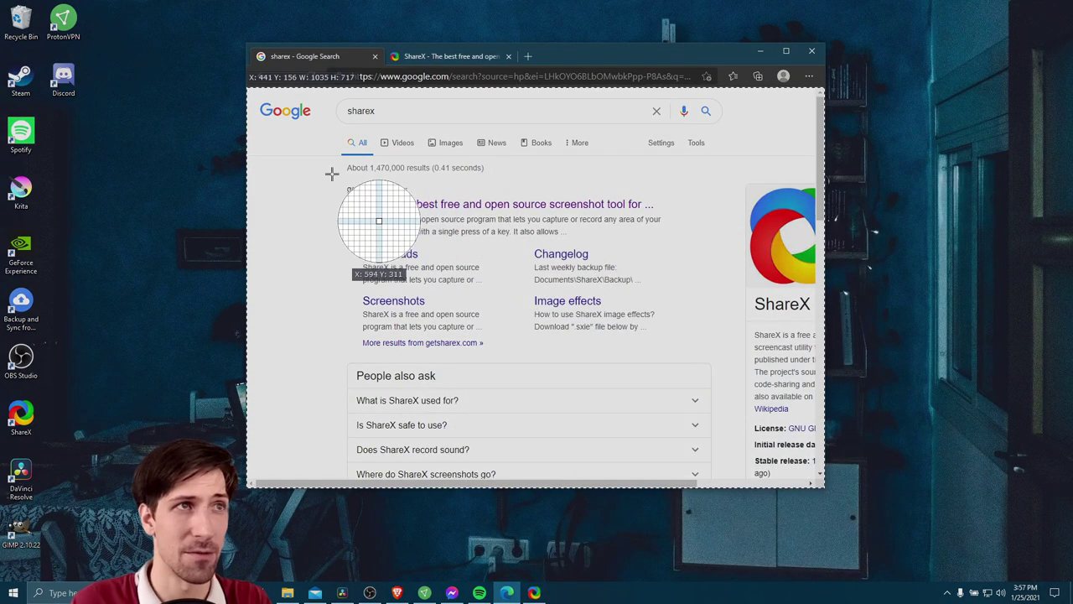
pyautogui.moveTo(332, 174); pyautogui.dragTo(744, 476)
pyautogui.click(725, 453)
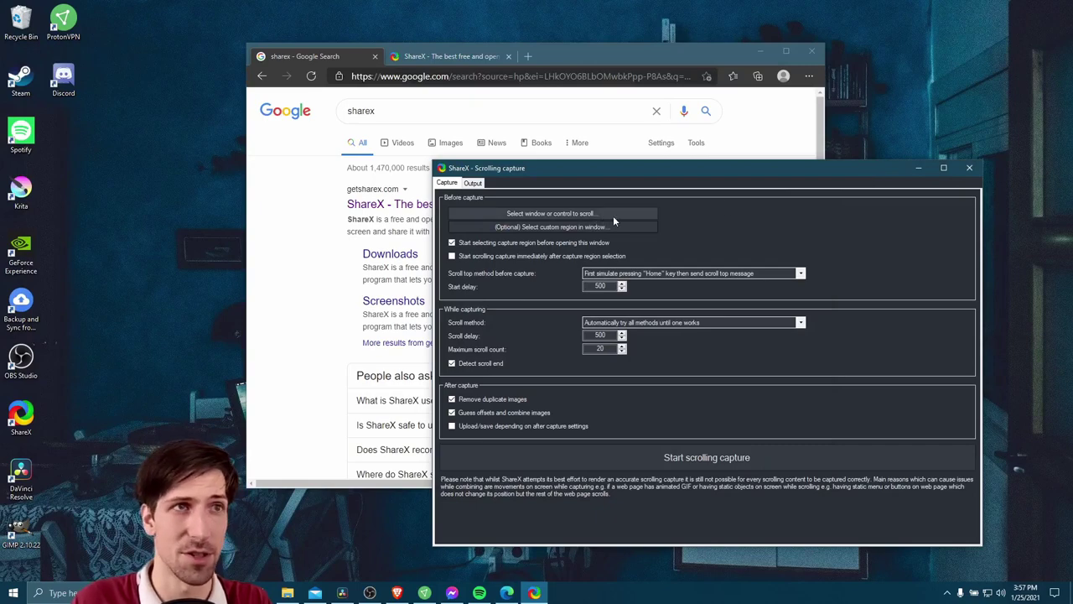
pyautogui.click(619, 213)
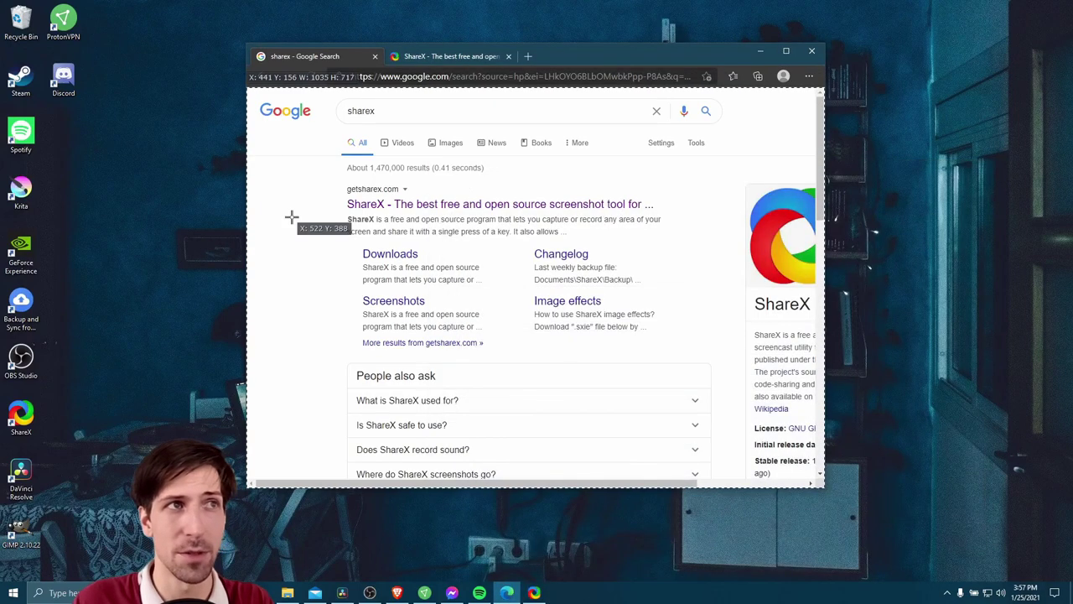
pyautogui.click(329, 245)
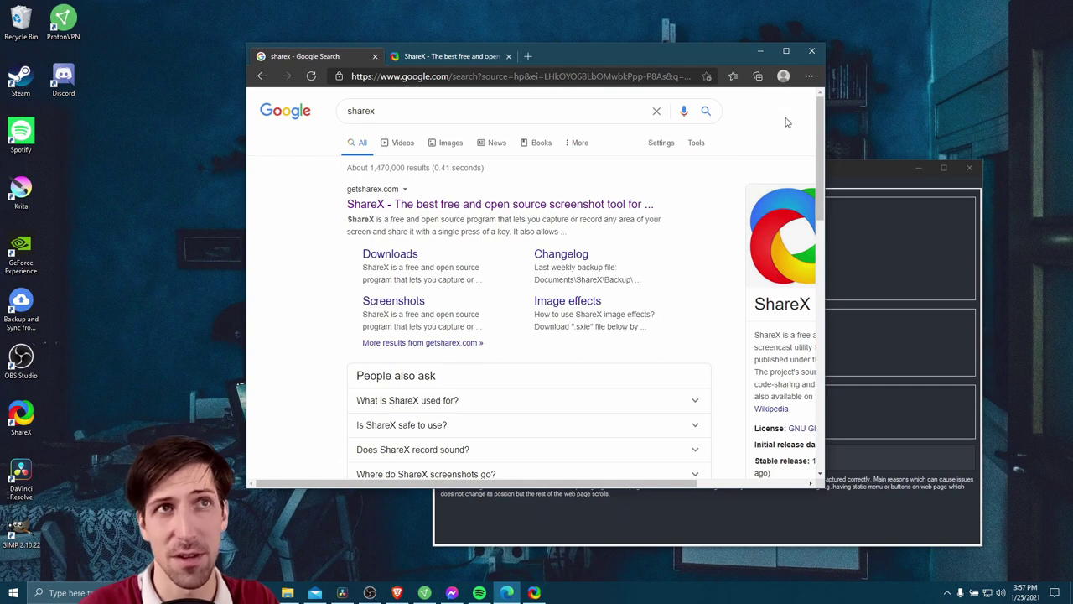
# Step: Maximise Edge, target the Google results page, and run the scrolling capture, stitching 3 images
pyautogui.click(786, 52)
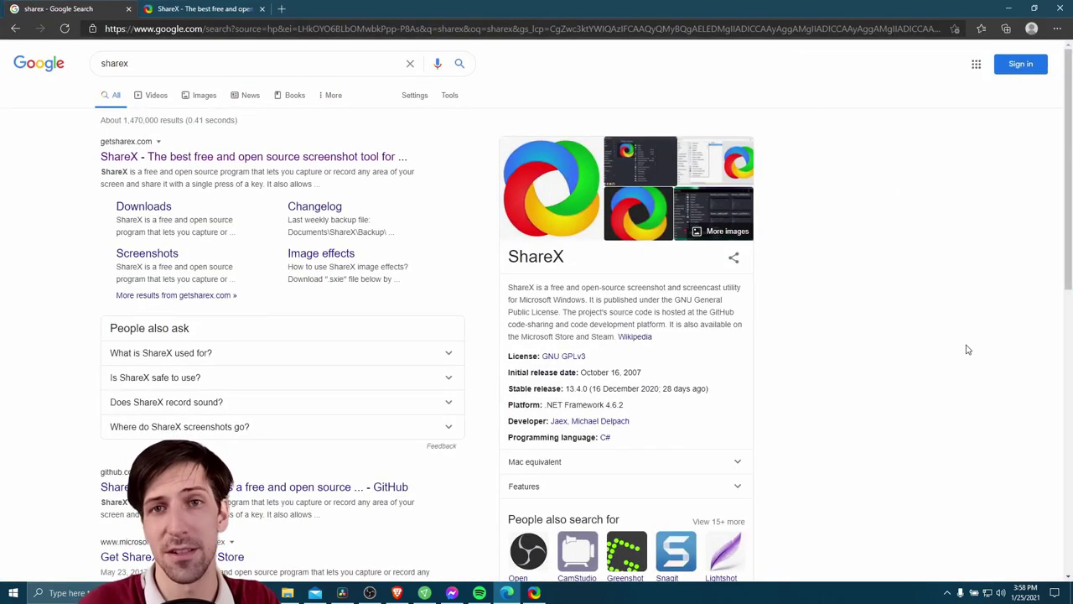
pyautogui.click(541, 593)
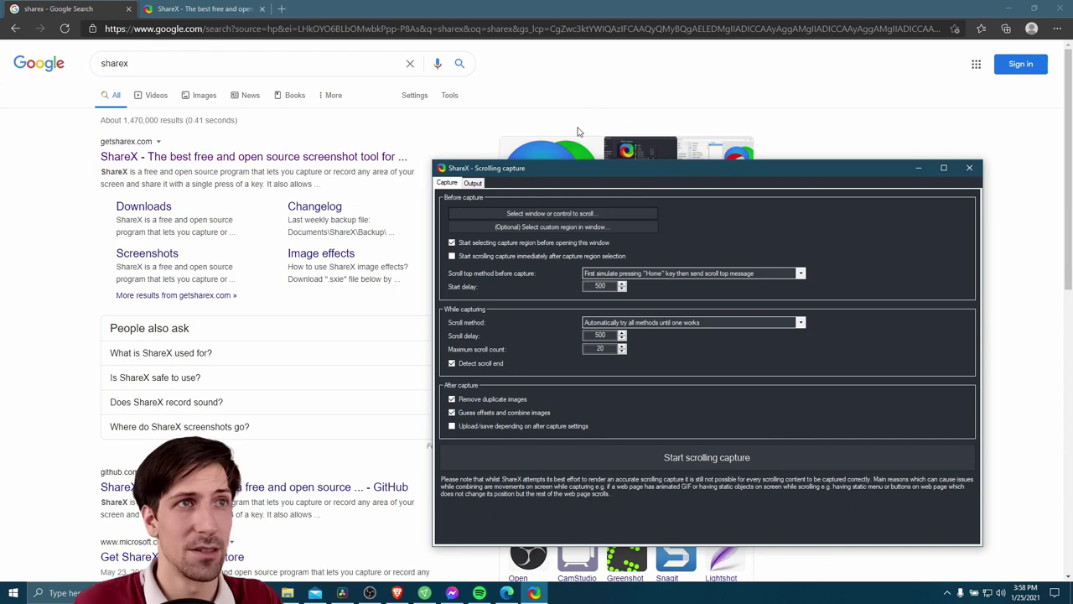
pyautogui.click(628, 214)
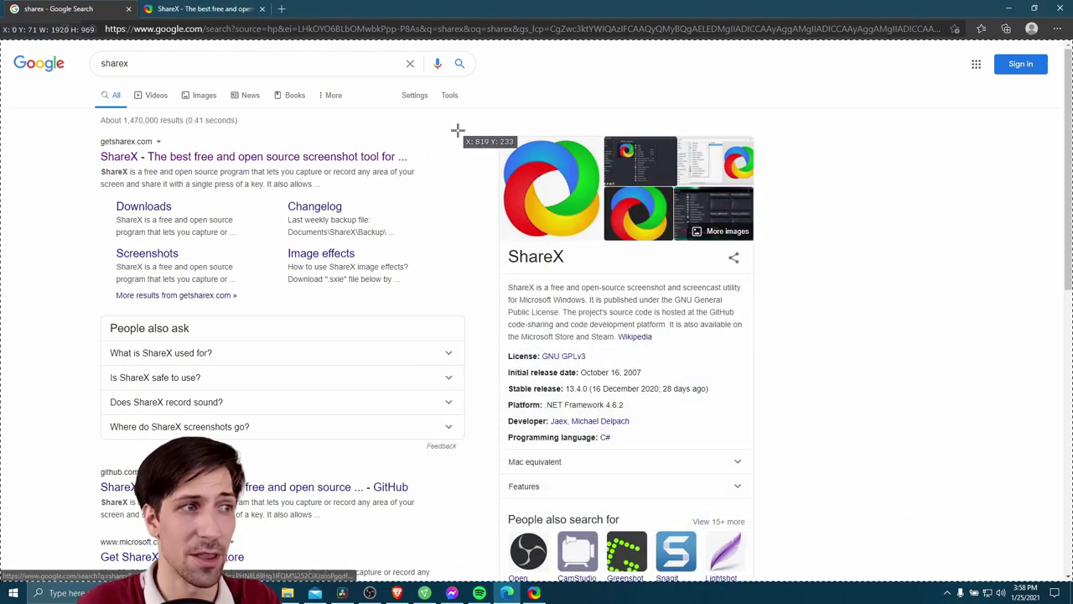
pyautogui.click(457, 131)
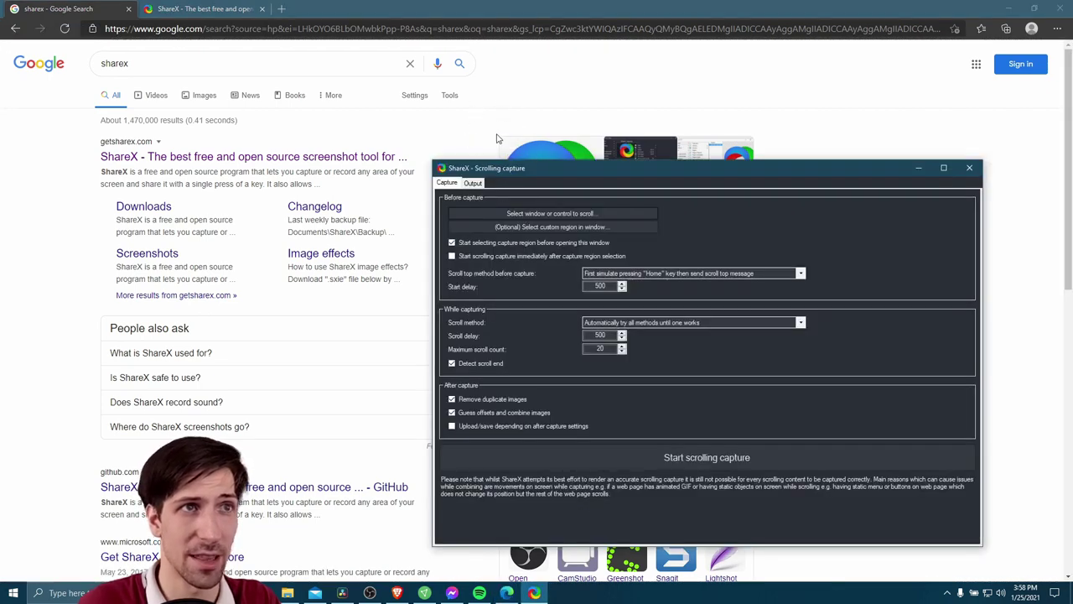
pyautogui.click(755, 458)
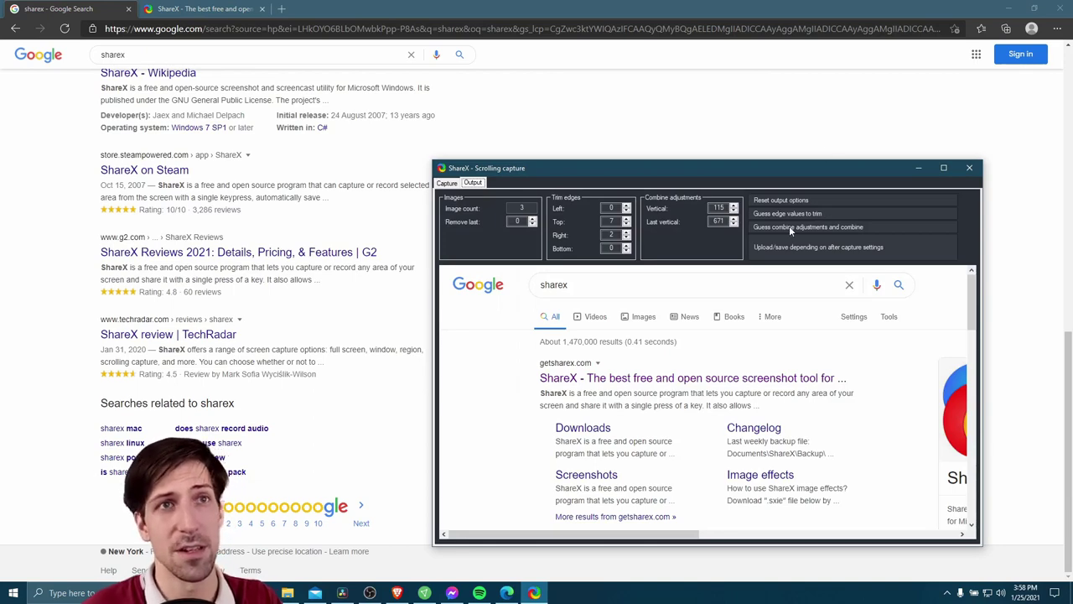
# Step: Maximise the stitched output preview and scroll through the full Google 'sharex' results capture
pyautogui.click(945, 169)
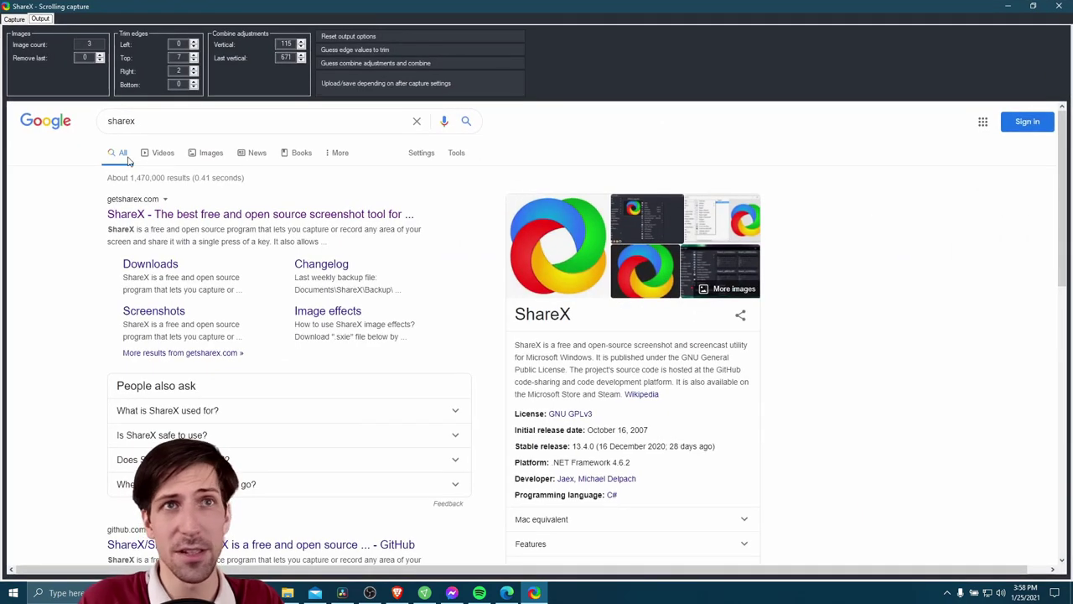
pyautogui.moveTo(1064, 165); pyautogui.dragTo(1070, 438)
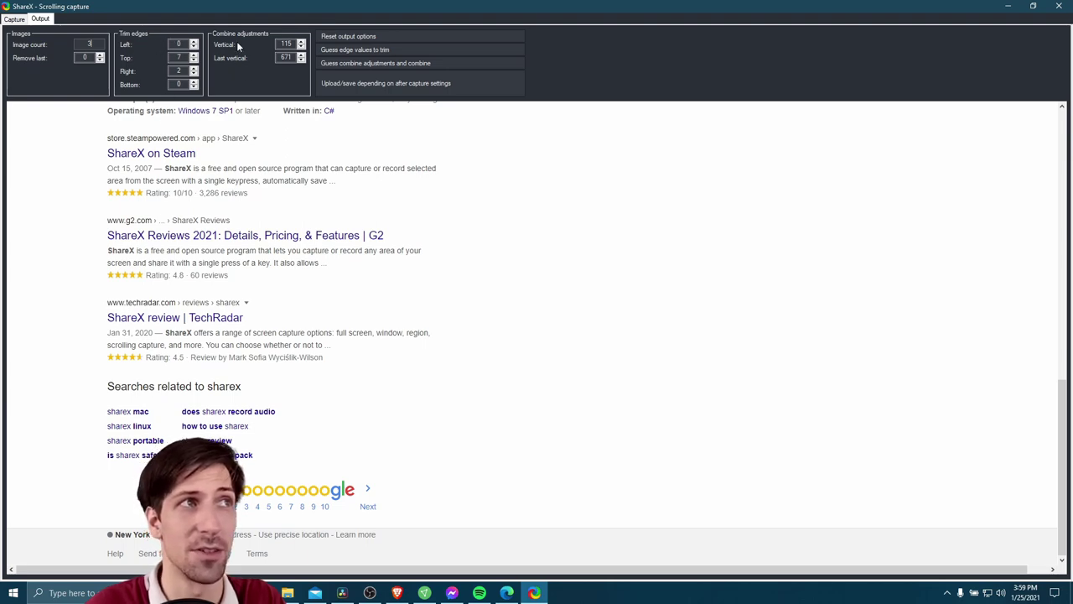
pyautogui.scroll(10, 408, 262)
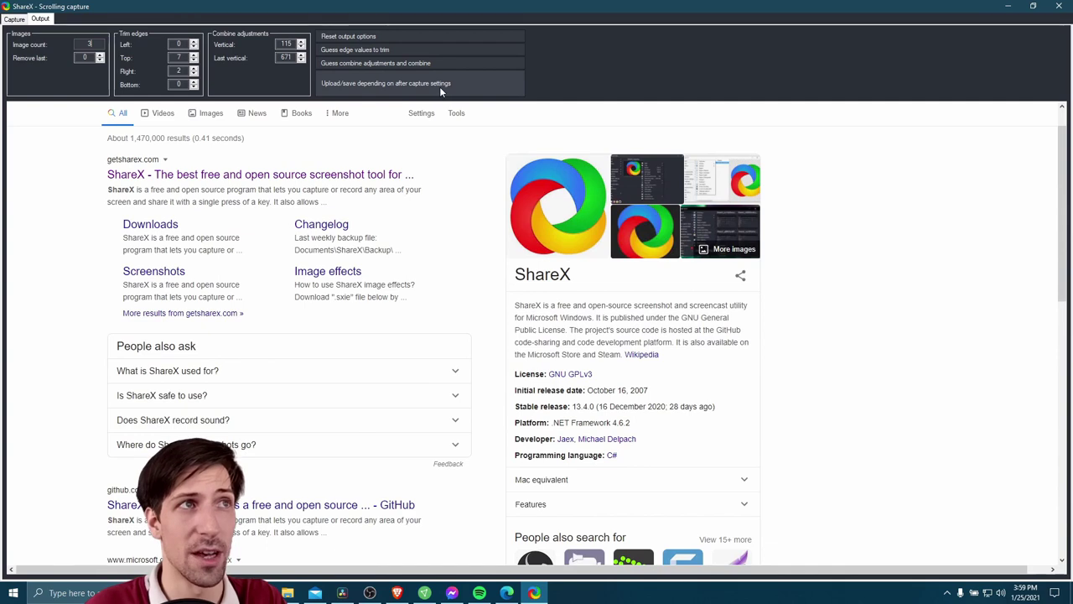
pyautogui.scroll(2, 472, 177)
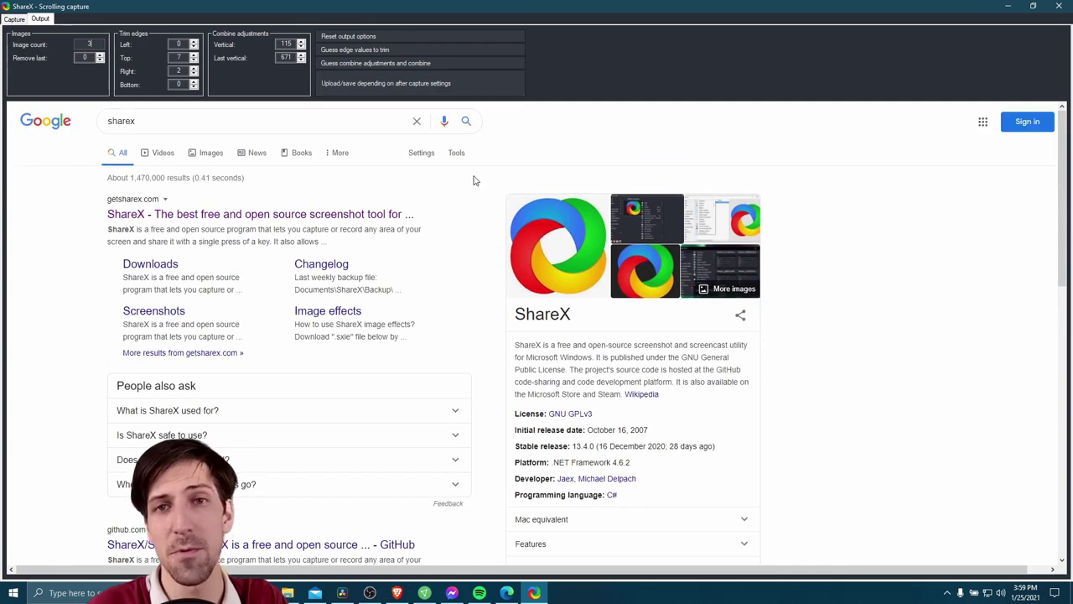
# Step: Upload and save the stitched capture, then open the saved PNG from the ShareX notification
pyautogui.click(352, 92)
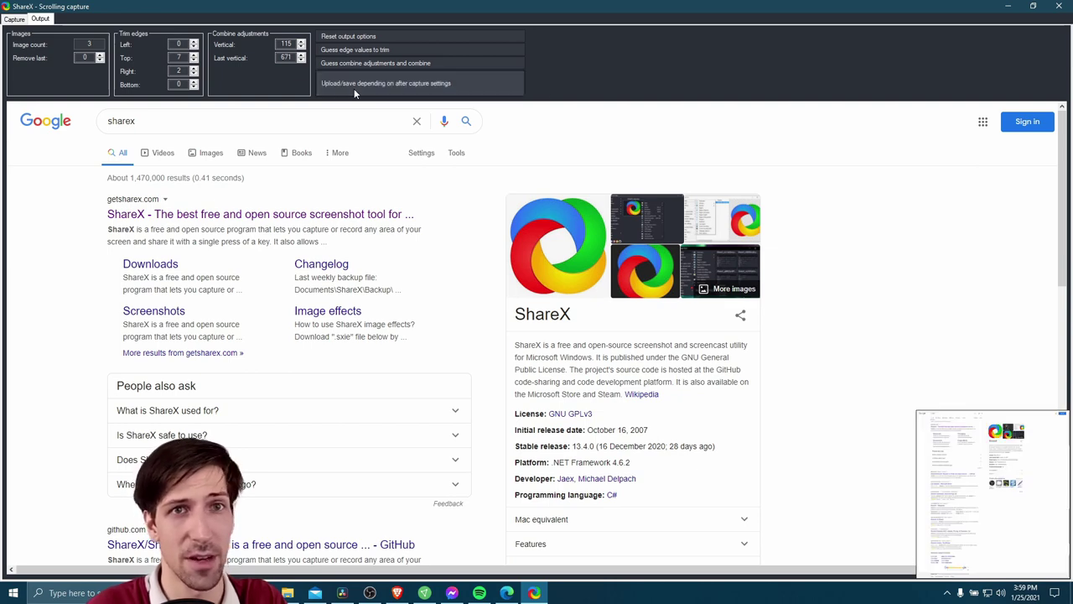
pyautogui.click(1007, 9)
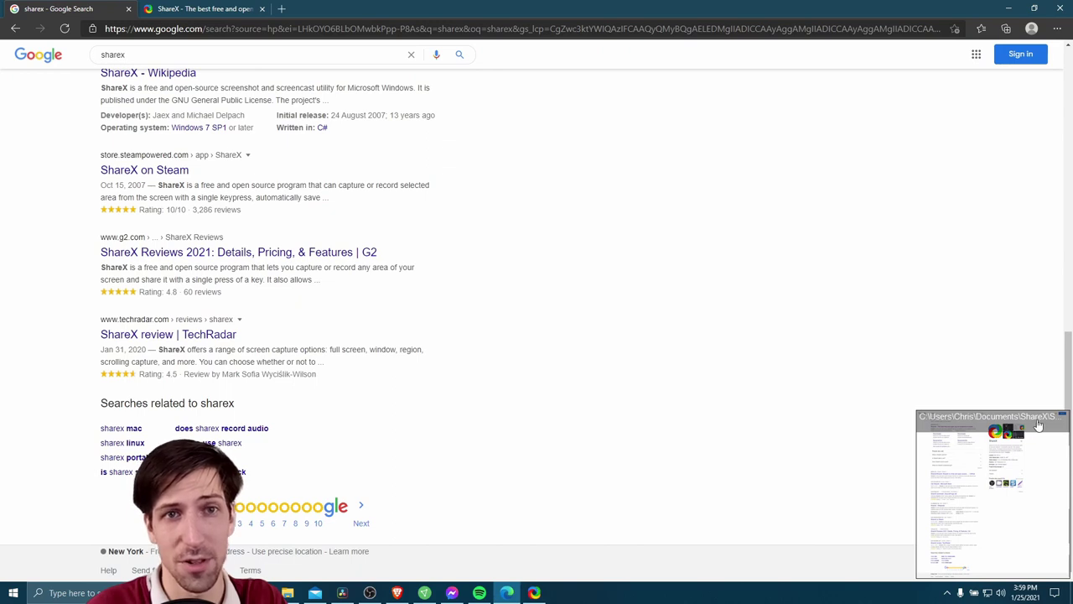
pyautogui.click(1038, 425)
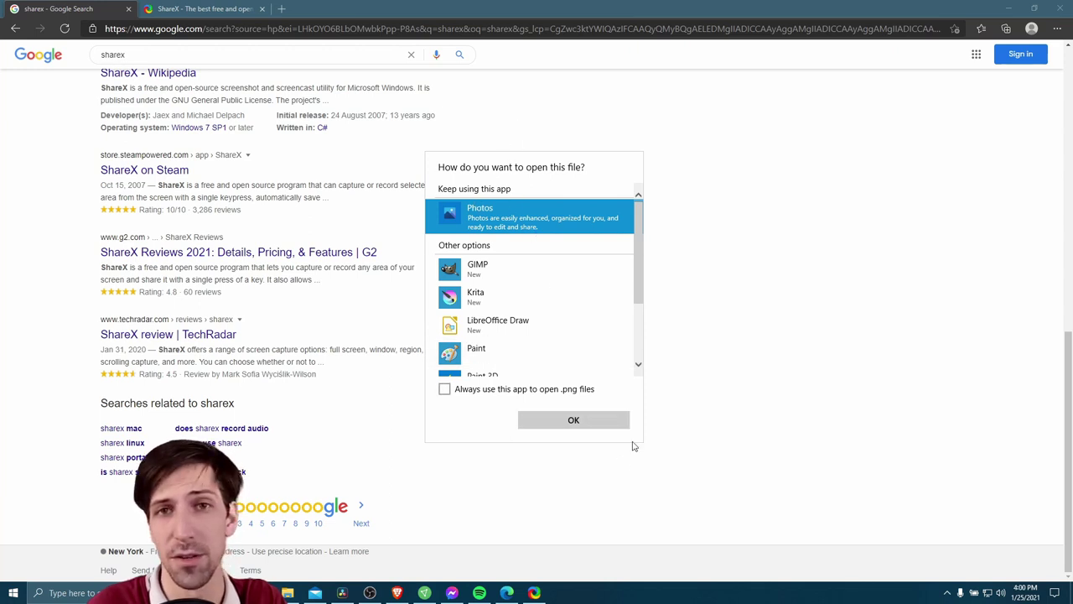
# Step: Open the stitched PNG in Photos and zoom in and out to inspect it
pyautogui.click(587, 419)
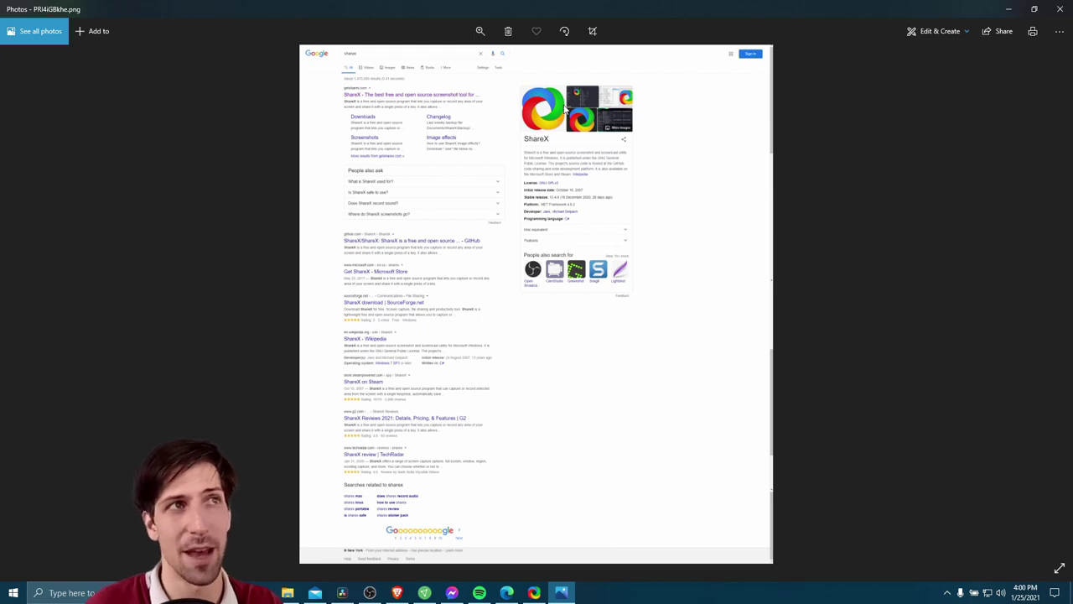
pyautogui.click(479, 31)
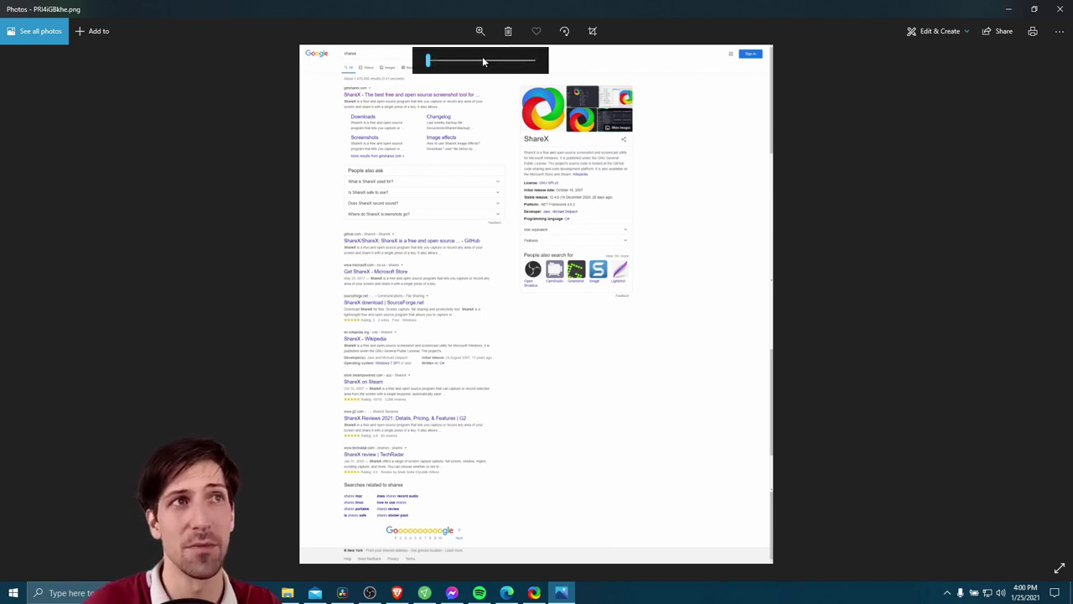
pyautogui.scroll(3, 477, 61)
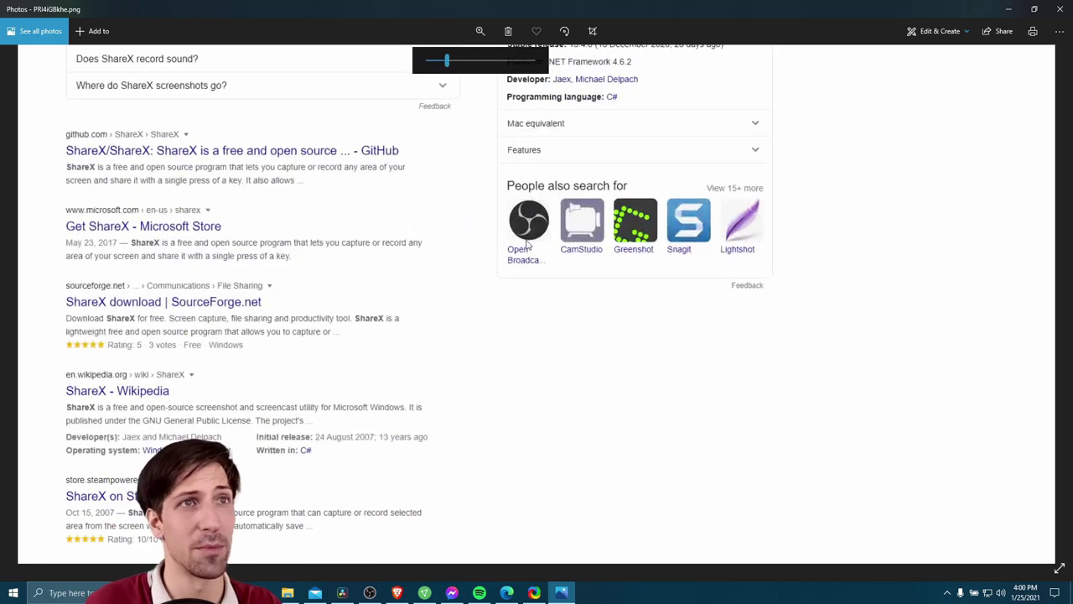
pyautogui.scroll(1, 786, 175)
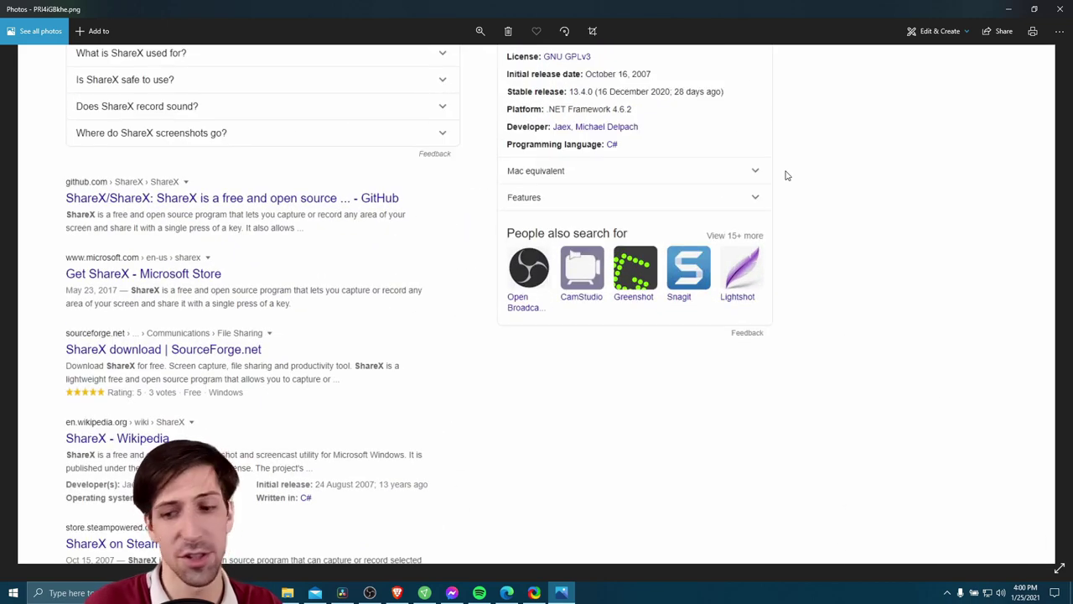
pyautogui.scroll(5, 785, 181)
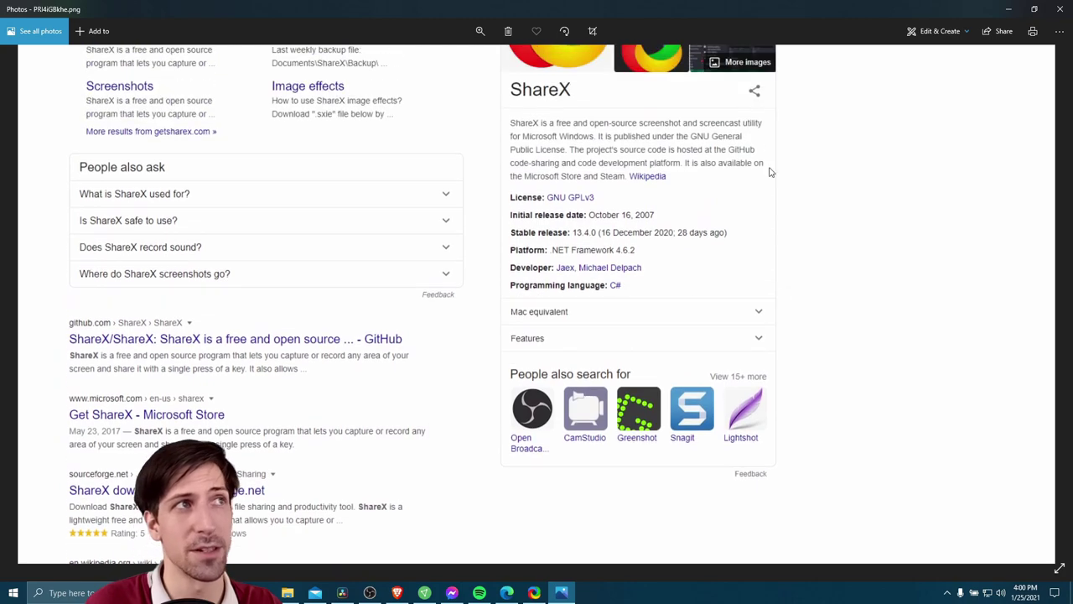
pyautogui.scroll(2, 780, 210)
pyautogui.scroll(-5, 800, 209)
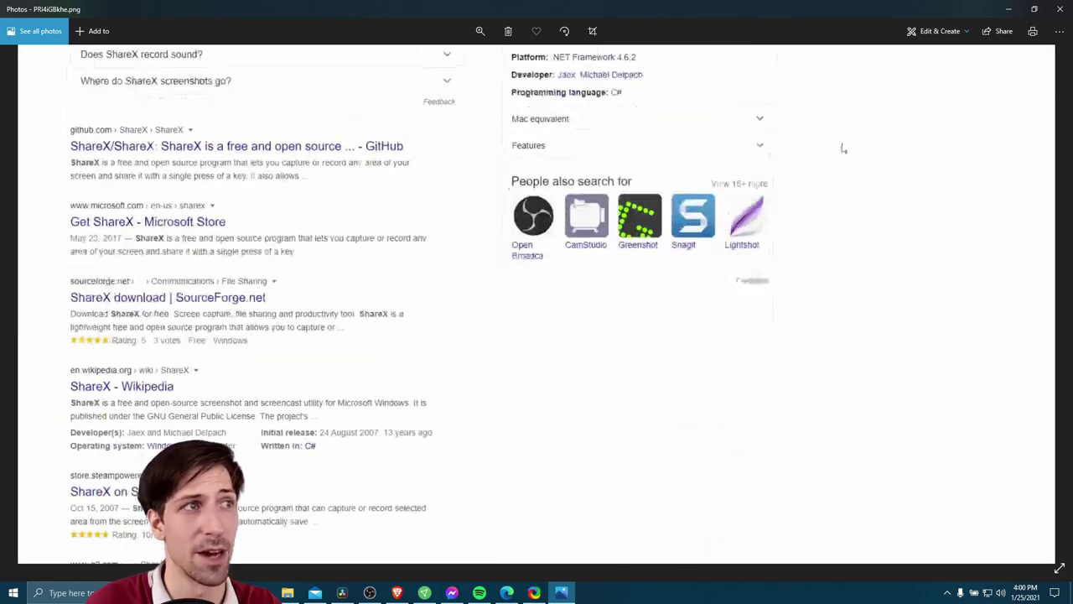
pyautogui.scroll(-5, 843, 159)
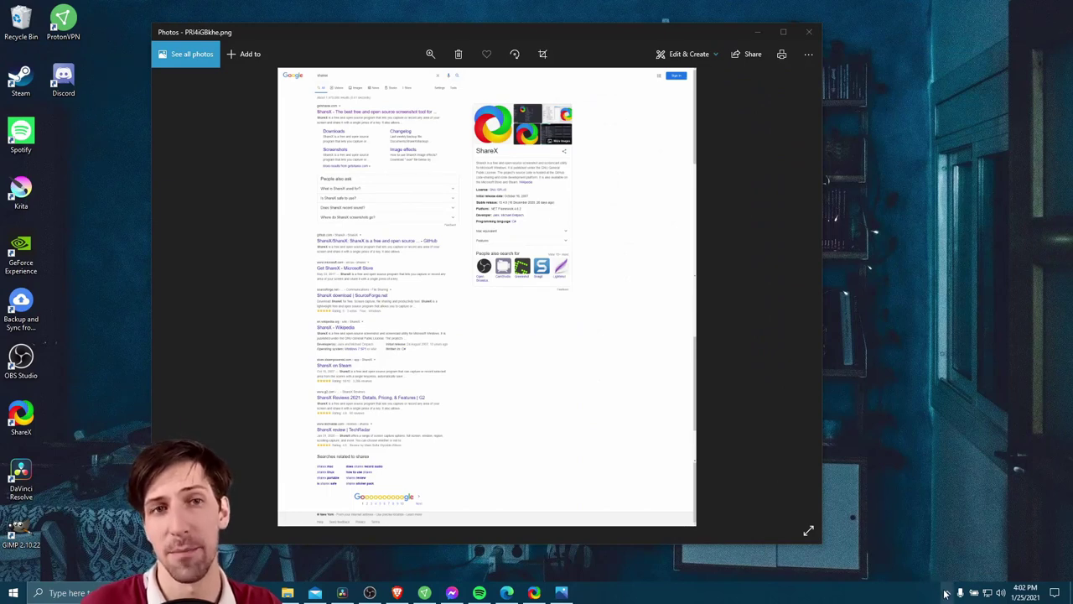
pyautogui.click(946, 591)
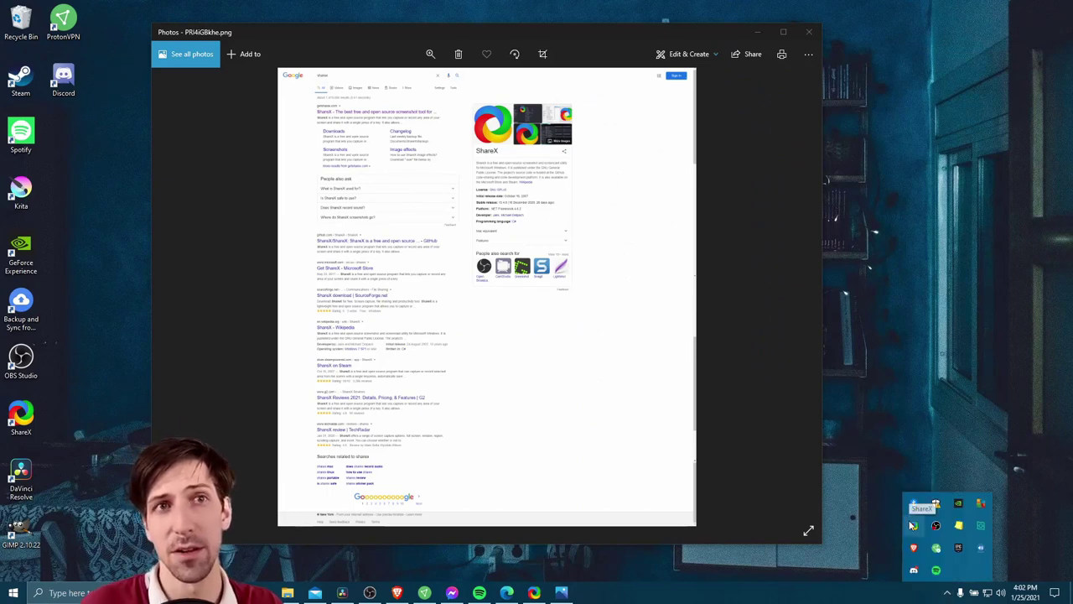
pyautogui.rightClick(913, 525)
pyautogui.moveTo(826, 319)
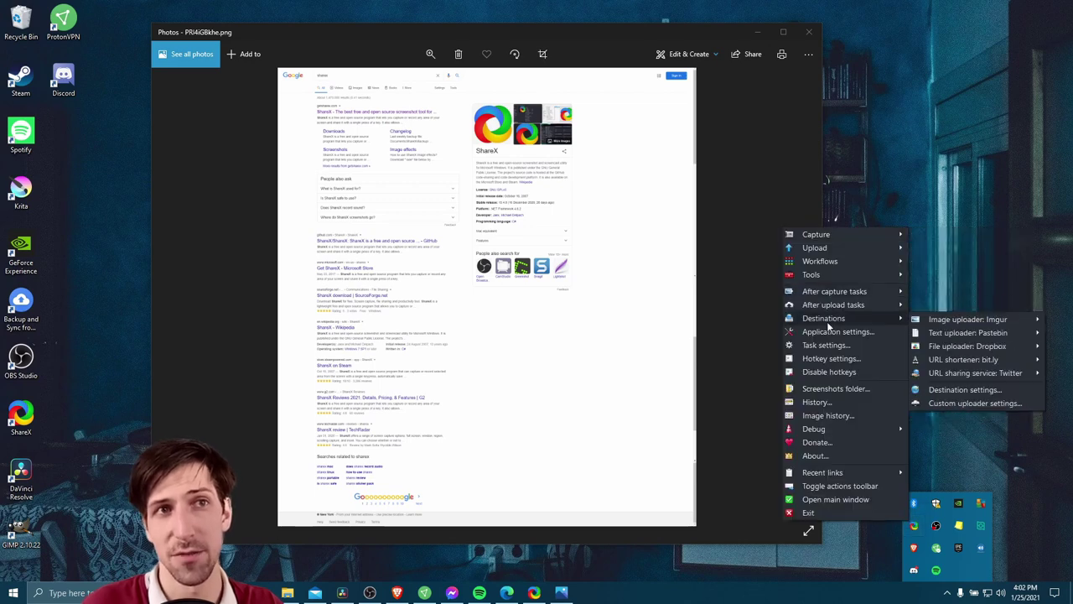
pyautogui.moveTo(934, 327)
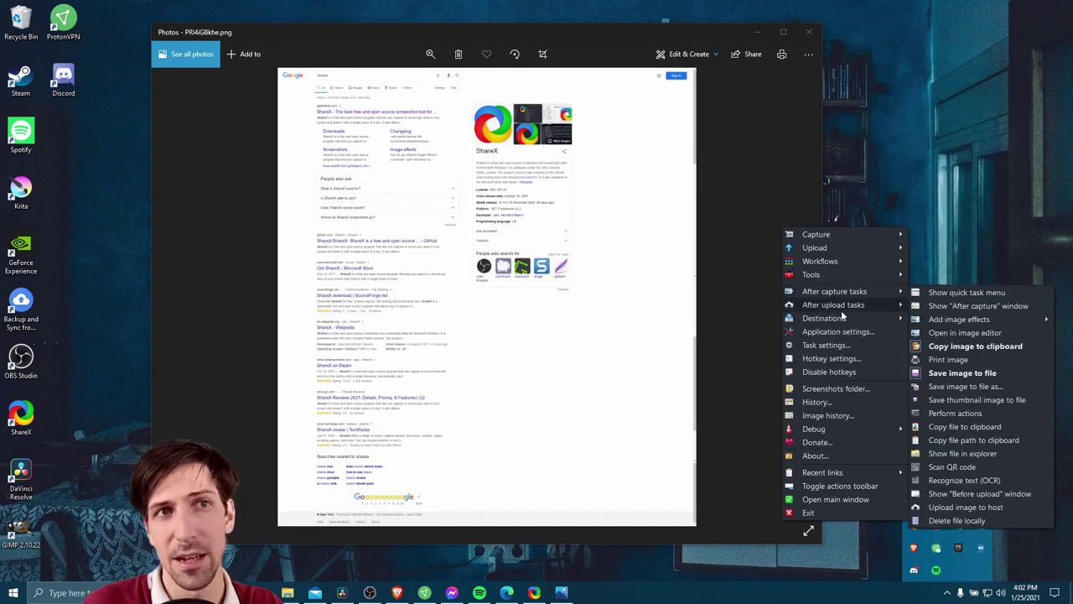
pyautogui.moveTo(857, 290)
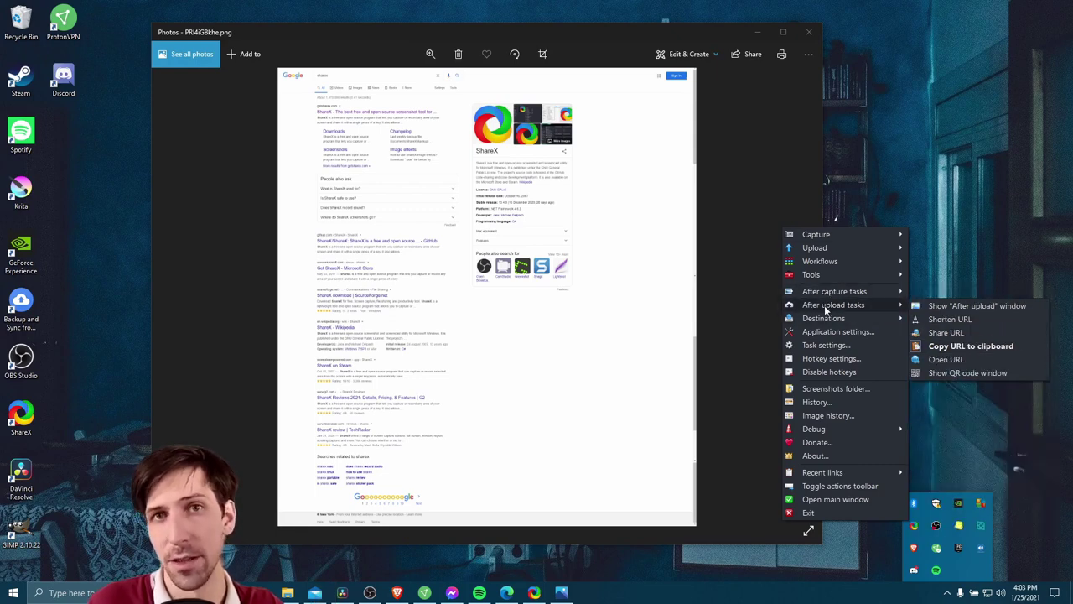
# Step: Close Photos, bring the getsharex.com browser forward, and open ShareX's tray menu
pyautogui.press('Escape')
pyautogui.click(808, 32)
pyautogui.click(396, 593)
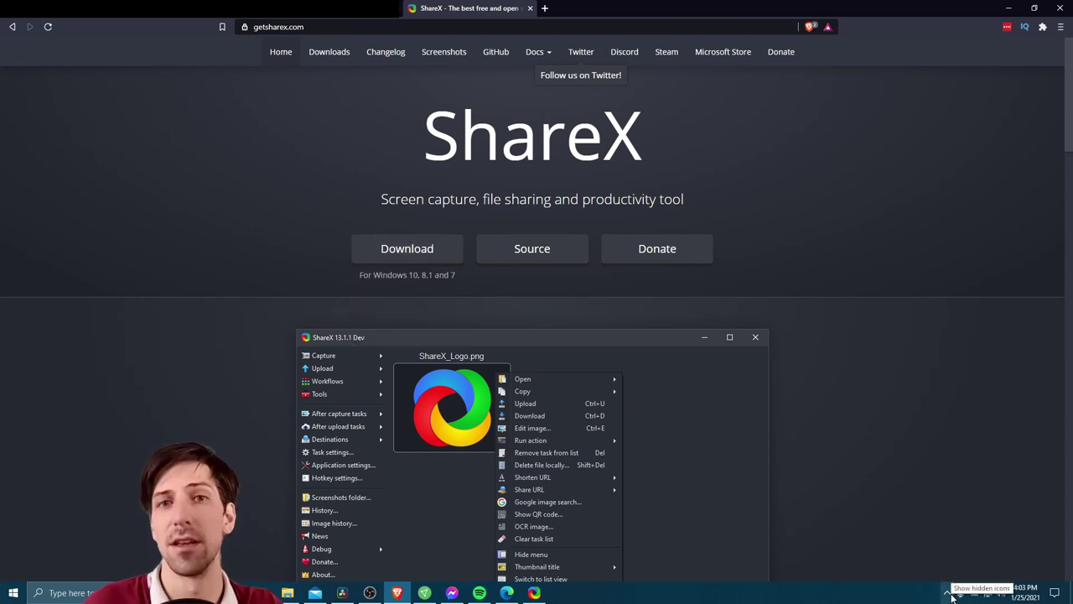
pyautogui.click(949, 594)
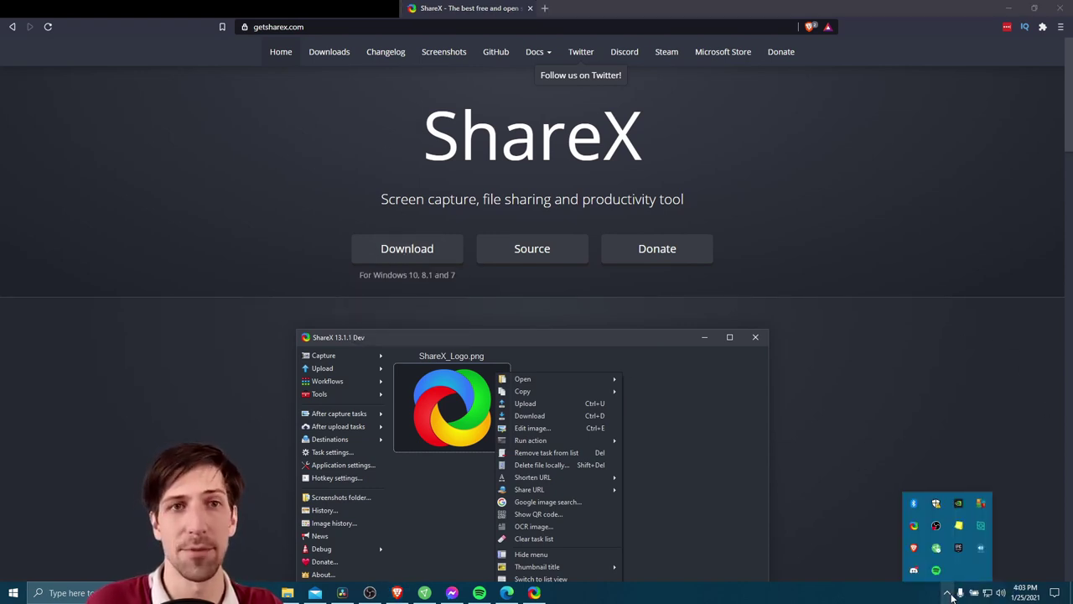
pyautogui.rightClick(917, 530)
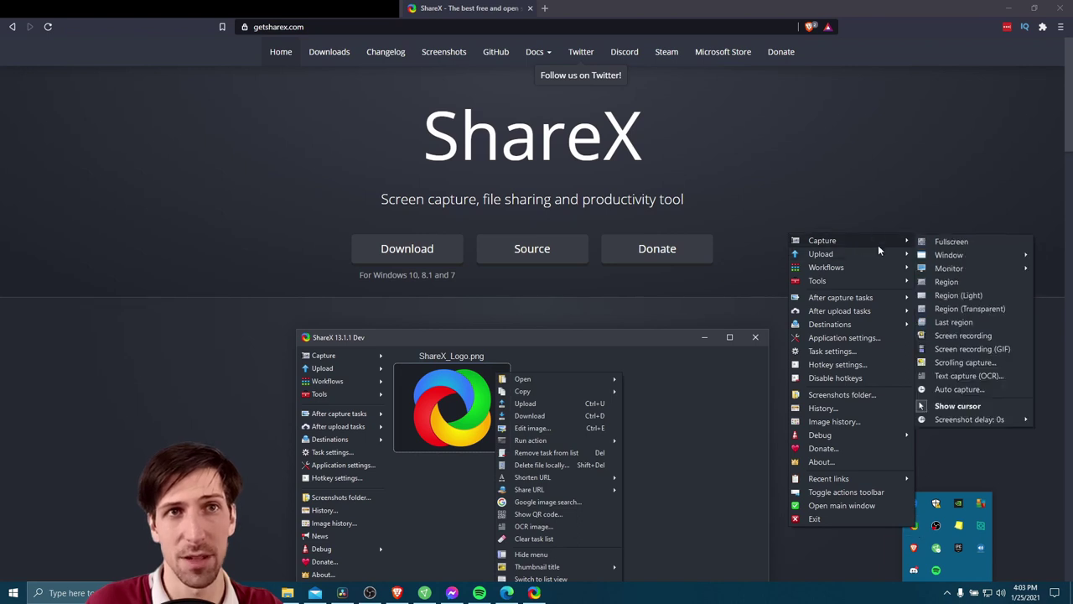
# Step: Run a scrolling capture of the getsharex.com page, stitching 6 images
pyautogui.click(986, 364)
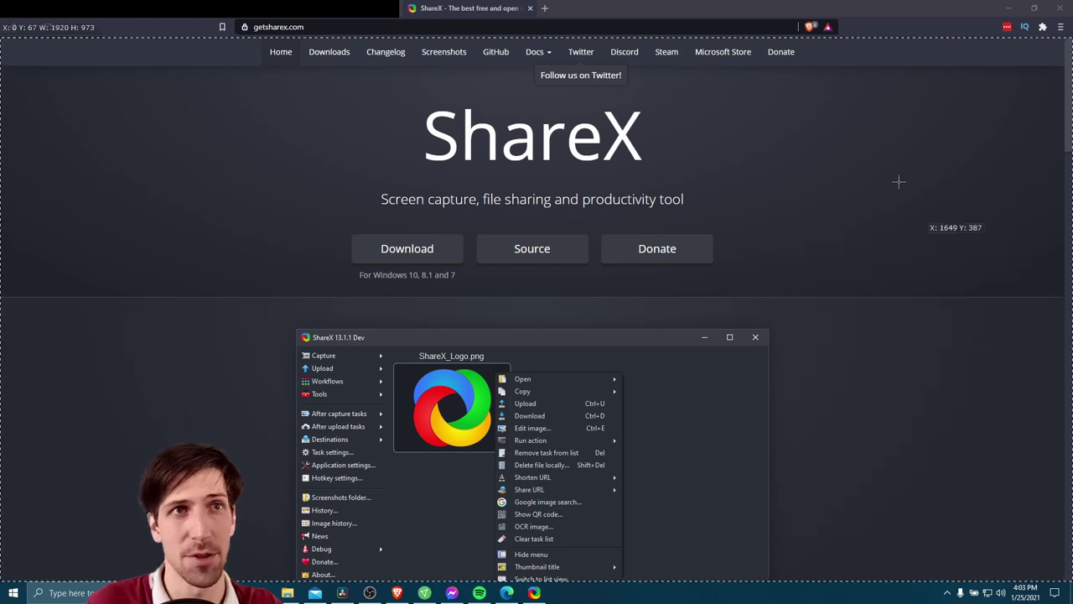
pyautogui.click(868, 161)
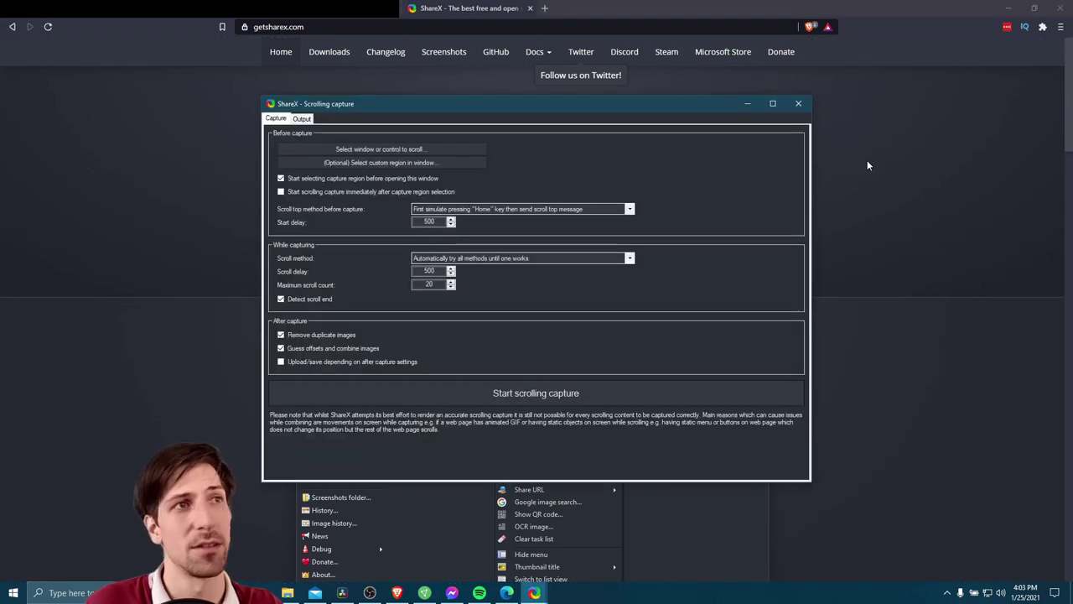
pyautogui.click(738, 395)
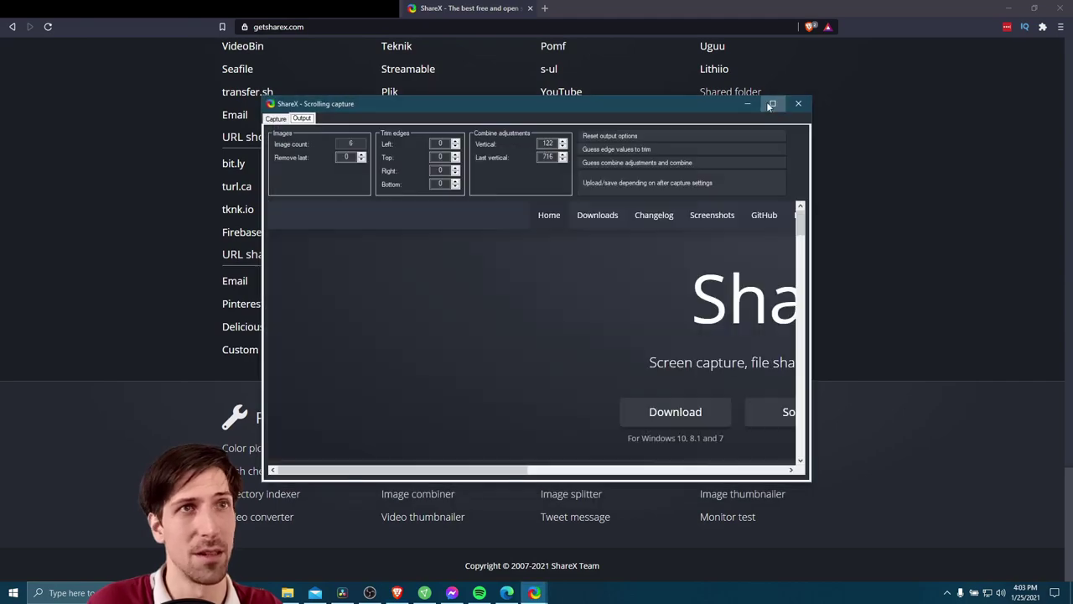
# Step: Maximise the stitched output preview and scroll through the captured getsharex.com page
pyautogui.click(769, 103)
pyautogui.scroll(-4, 841, 187)
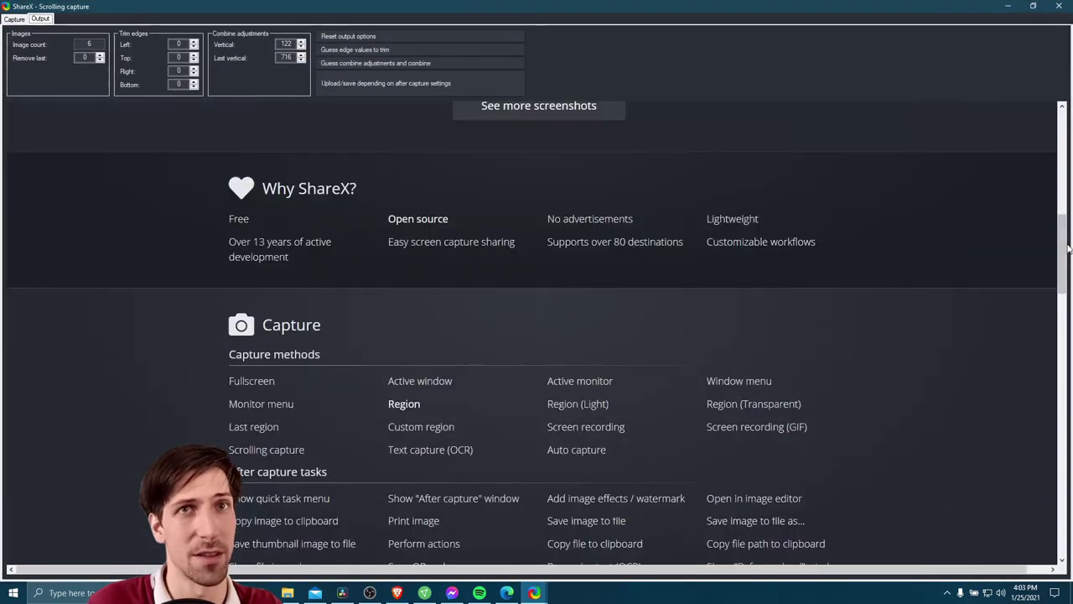
pyautogui.moveTo(1064, 272); pyautogui.dragTo(169, 141)
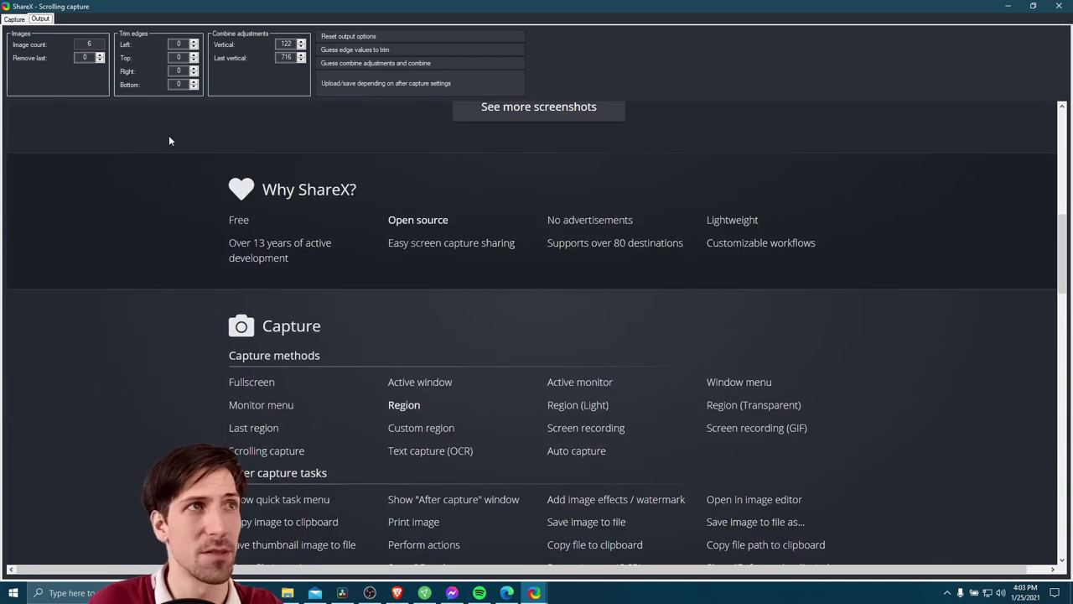
# Step: Upload the stitched capture to Imgur and open i.imgur.com/rKaQs2h.jpg in a new browser tab
pyautogui.click(342, 84)
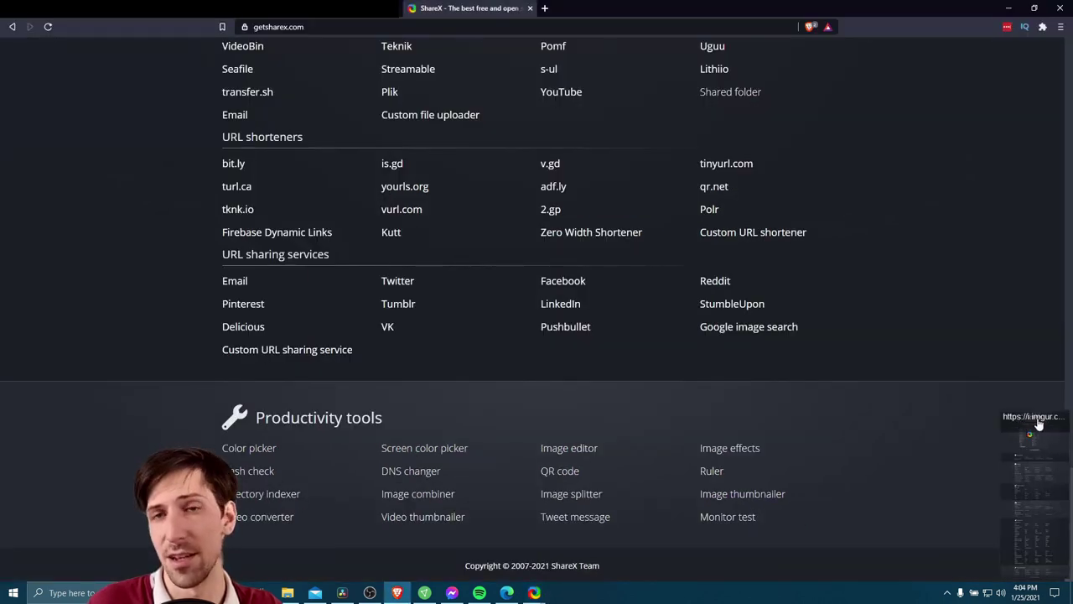
pyautogui.click(1050, 429)
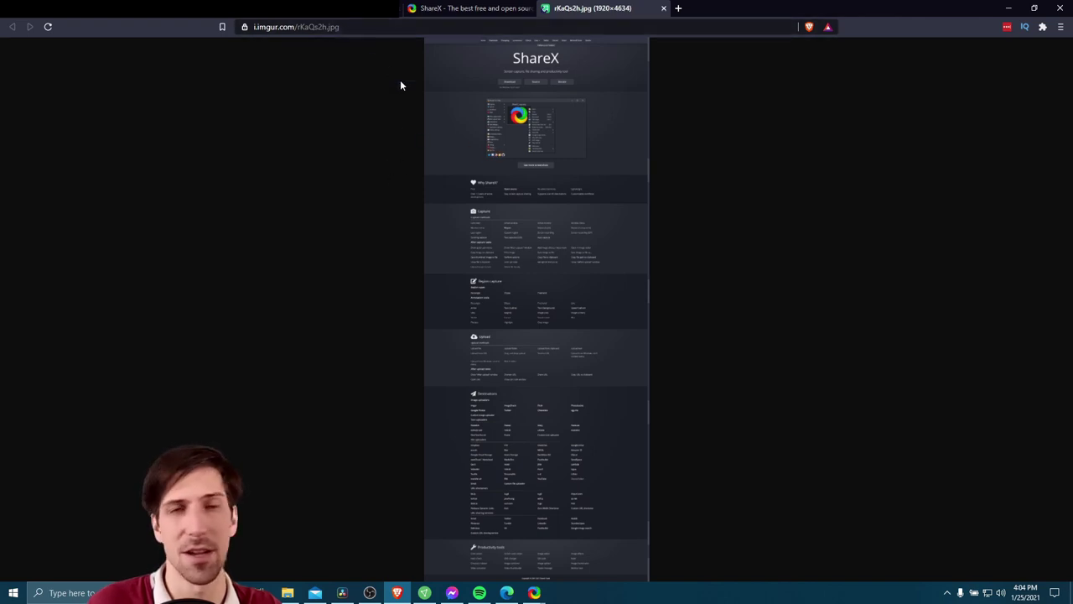
# Step: Open the Screenshots 2021-01 folder from ShareX's tray menu and view the saved PNG in Photos
pyautogui.rightClick(536, 171)
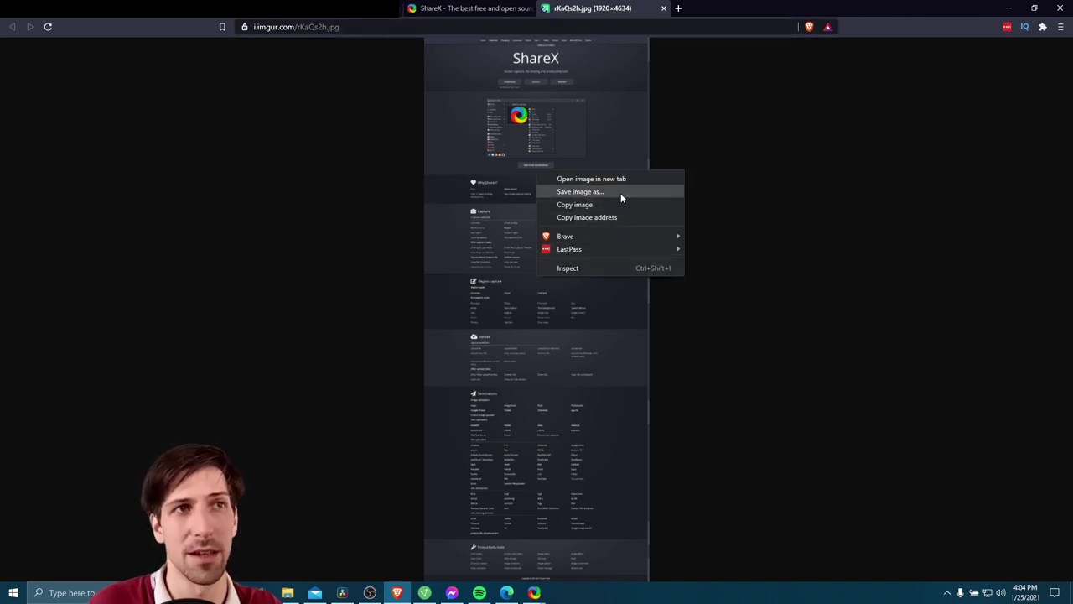
pyautogui.click(947, 592)
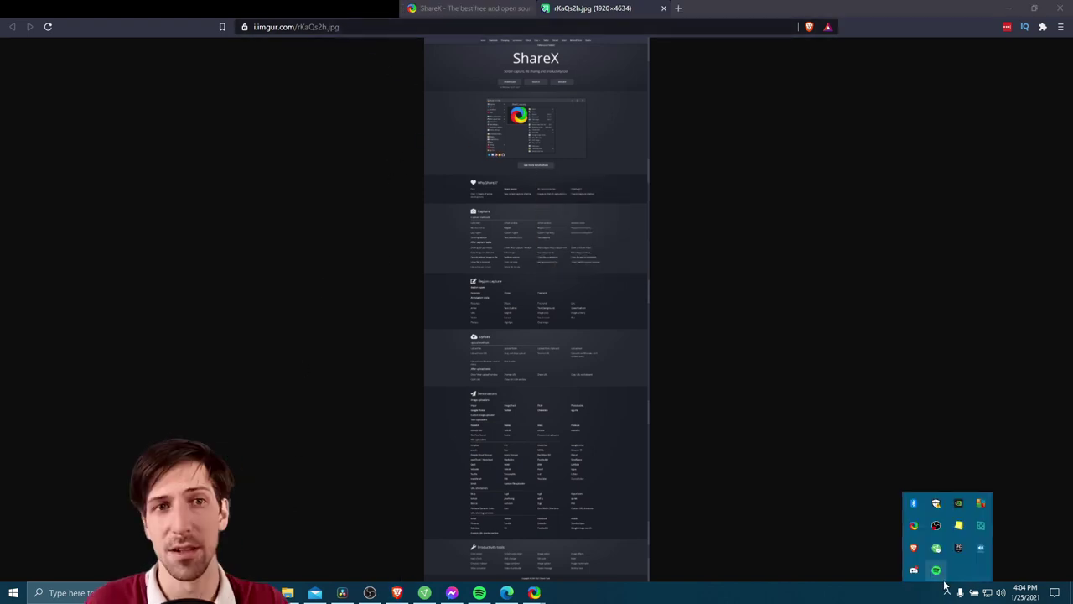
pyautogui.rightClick(914, 527)
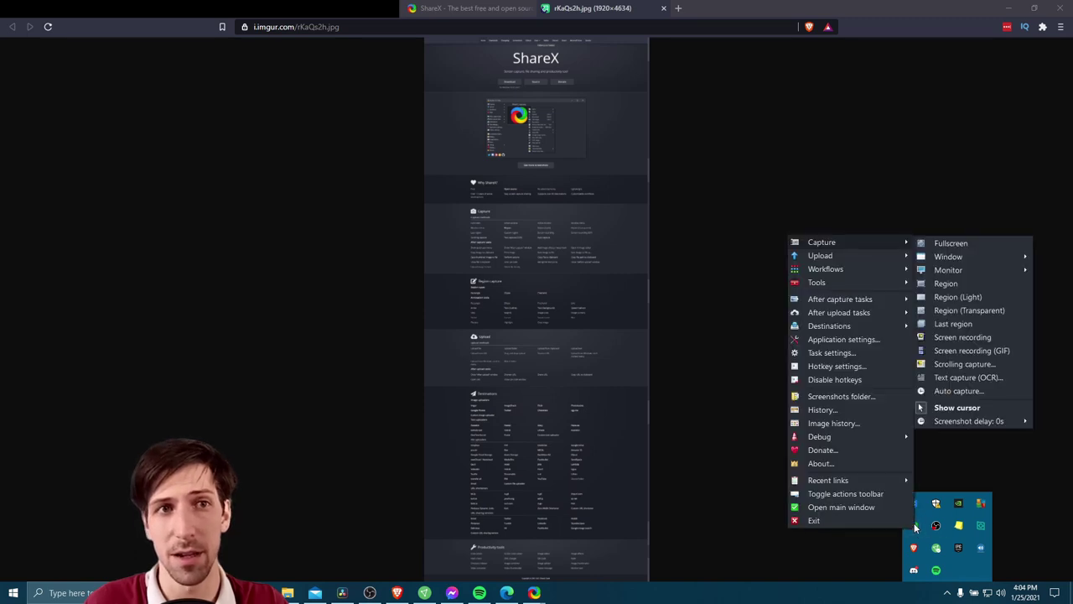
pyautogui.click(873, 396)
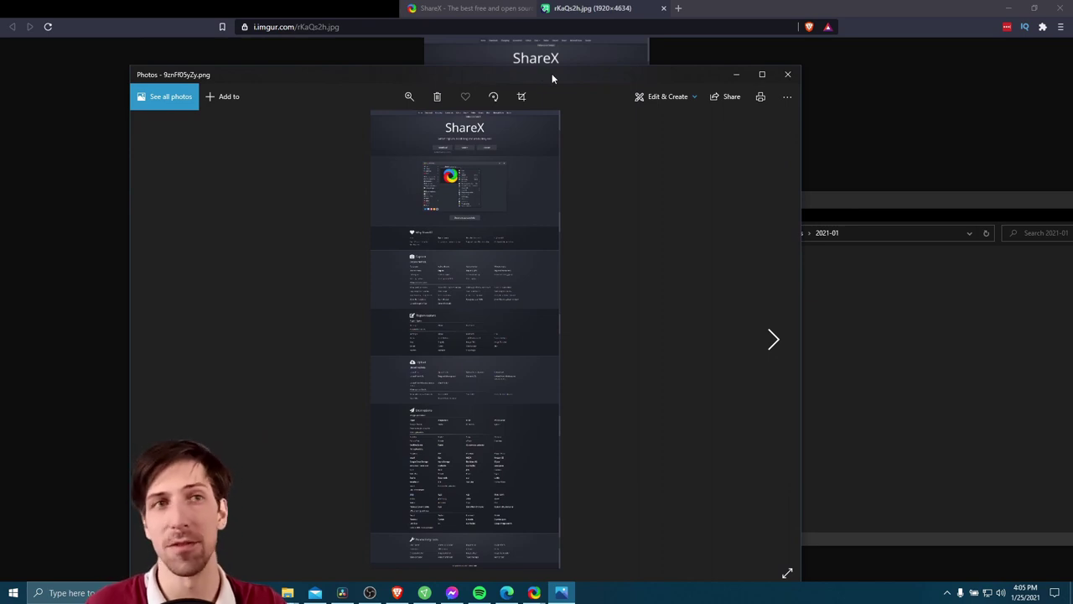
# Step: Nudge the Photos window upward, then close it to return to the Imgur tab
pyautogui.moveTo(701, 73); pyautogui.dragTo(705, 54)
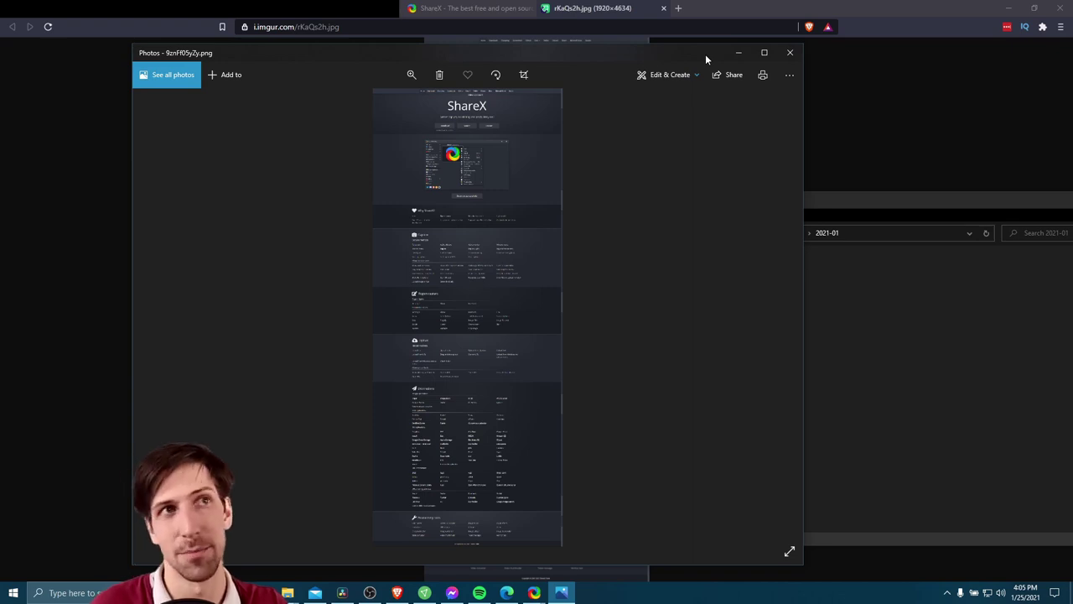
pyautogui.click(789, 53)
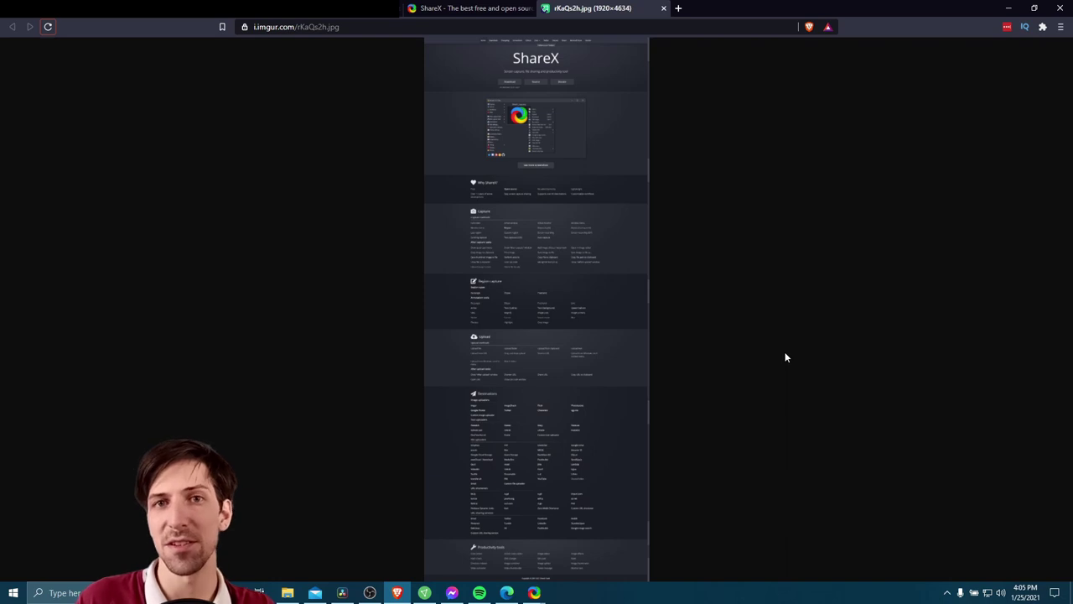